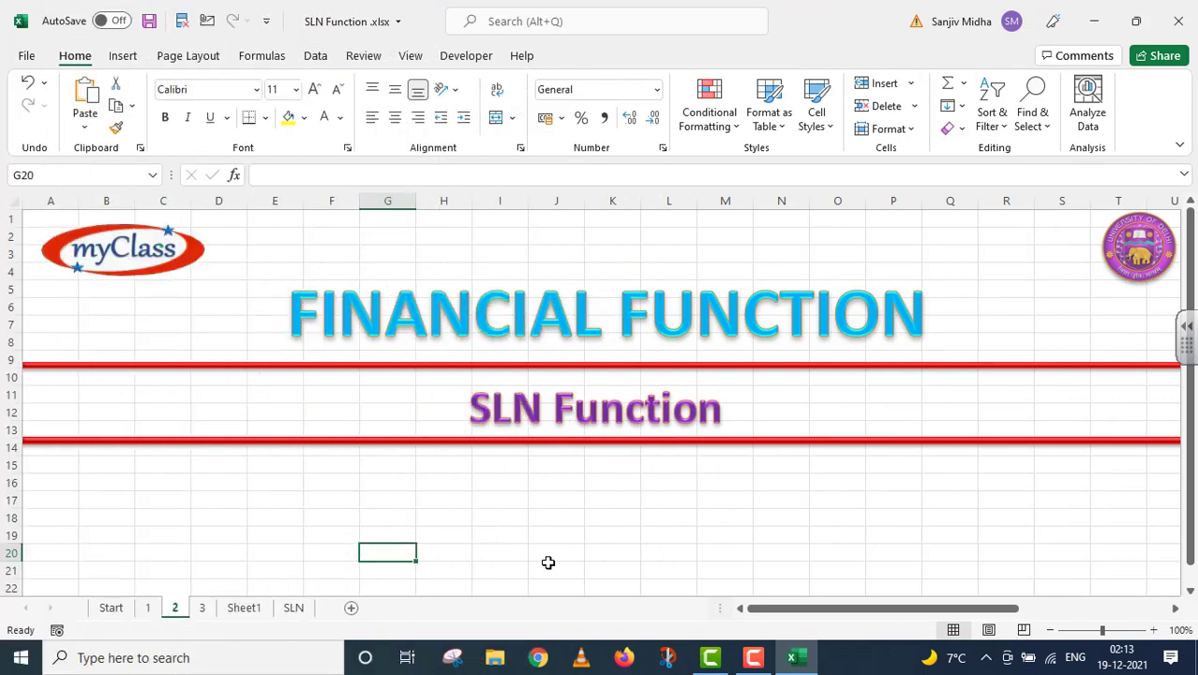
Step: On sheet 3, set the font colour of the Cost argument's cells B3:C3 to black
{"action": "left_click", "coordinate": [201, 607]}
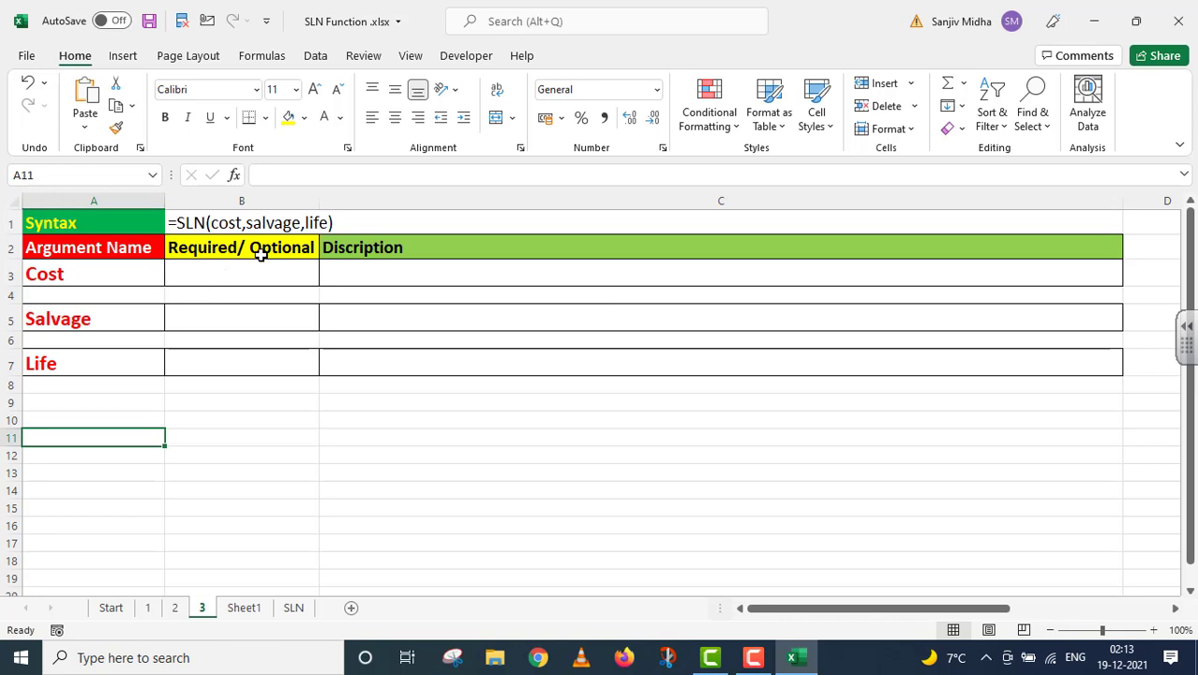
{"action": "left_click", "coordinate": [225, 274]}
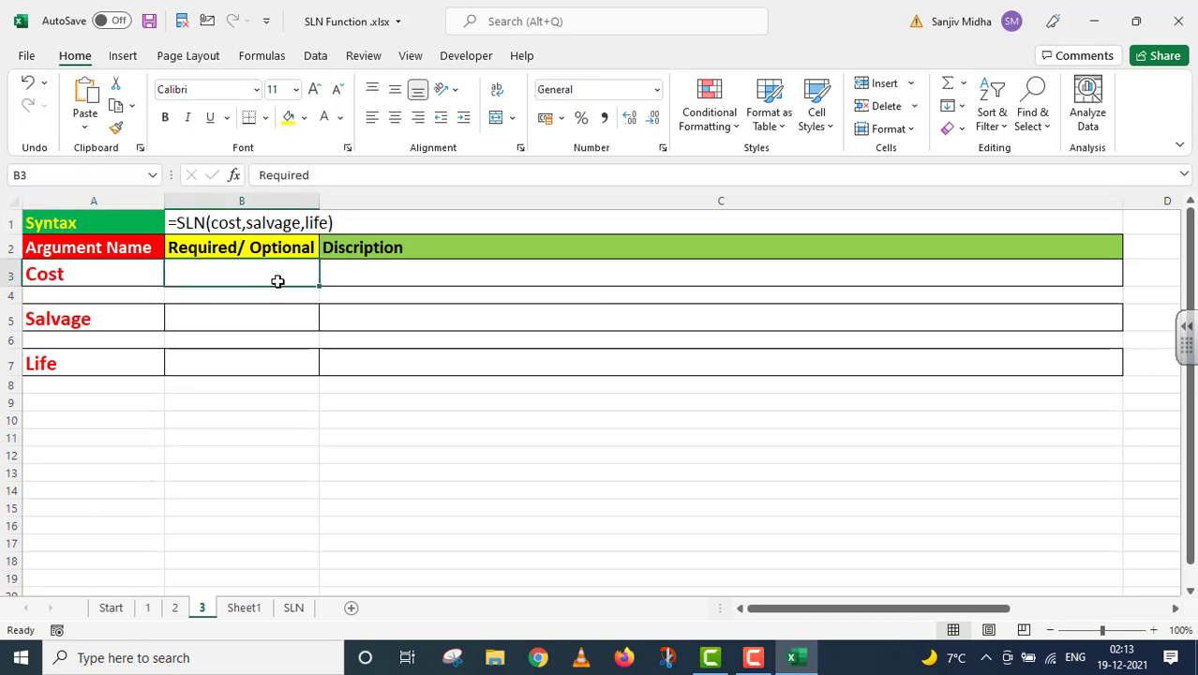
{"action": "left_click", "coordinate": [377, 282], "text": "shift"}
{"action": "type", "text": "Required\tThe initial cost of the asset."}
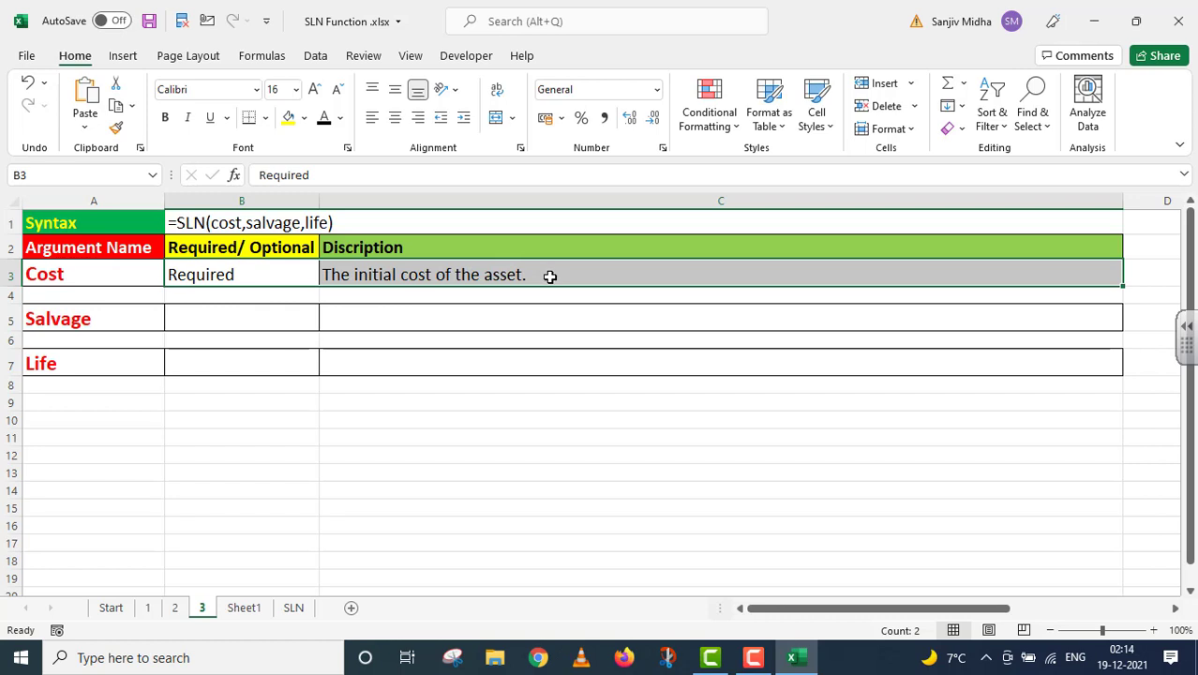
Step: Set the font colour of the Salvage and Life arguments' cells, B5:C5 and B7:C7, to black
{"action": "left_click", "coordinate": [239, 324]}
{"action": "type", "text": "Required\tThe residual value at the end of useful life of an asset."}
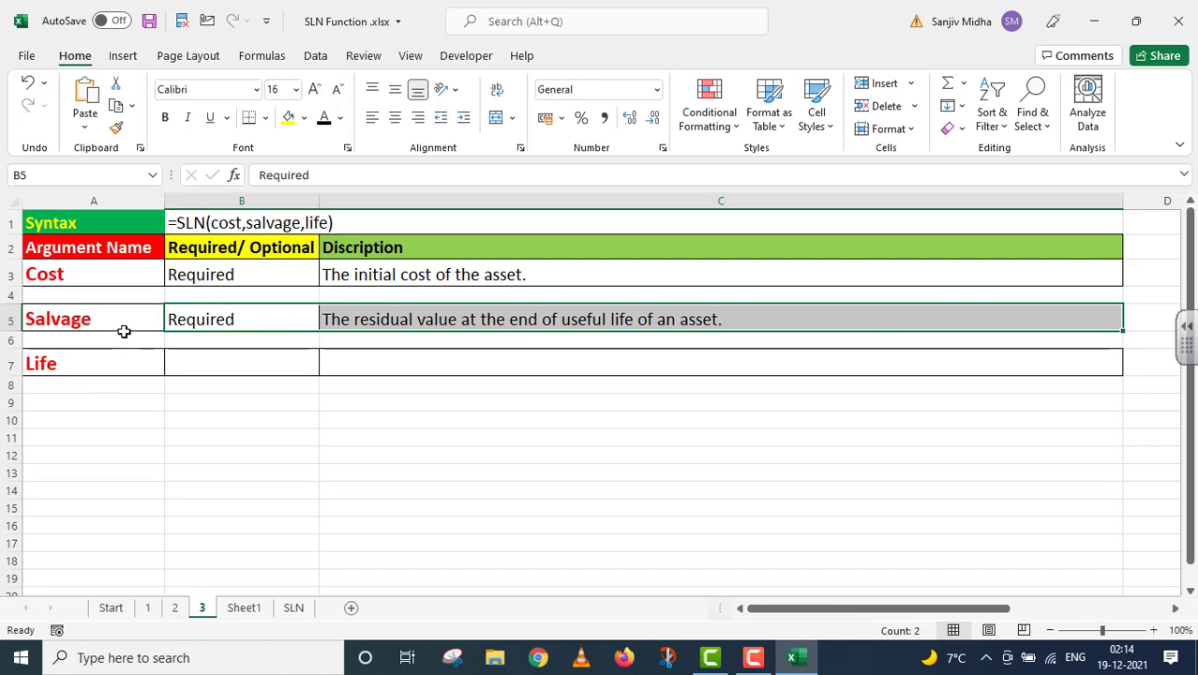
{"action": "left_click_drag", "start_coordinate": [199, 361], "coordinate": [398, 358]}
{"action": "left_click", "coordinate": [324, 119]}
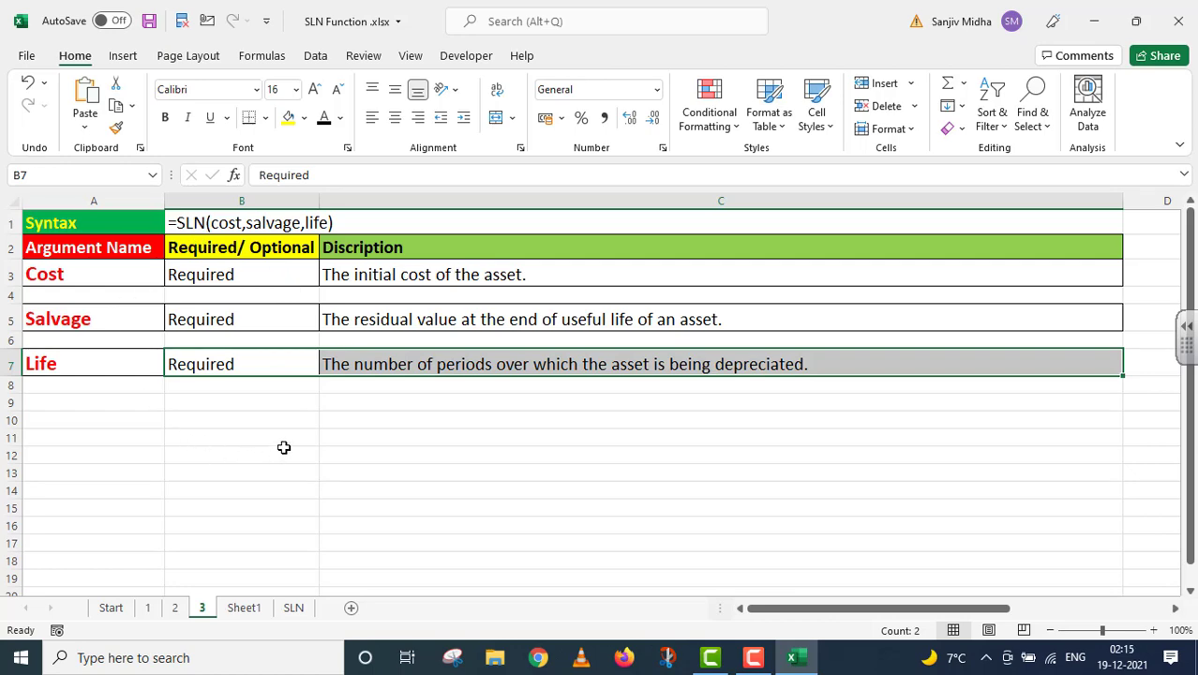
Step: On the SLN sheet, enter 2800000 as the cost, 500000 as the salvage value and 5 as the life in years
{"action": "left_click", "coordinate": [297, 612]}
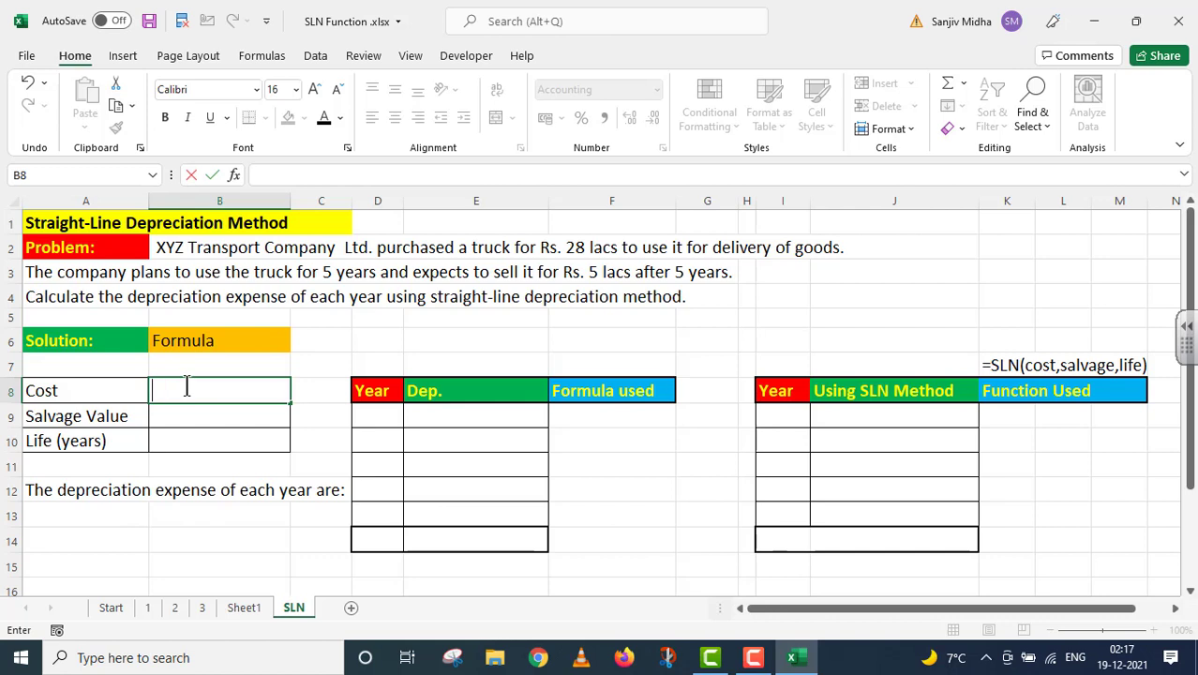
{"action": "type", "text": "28,00,00000"}
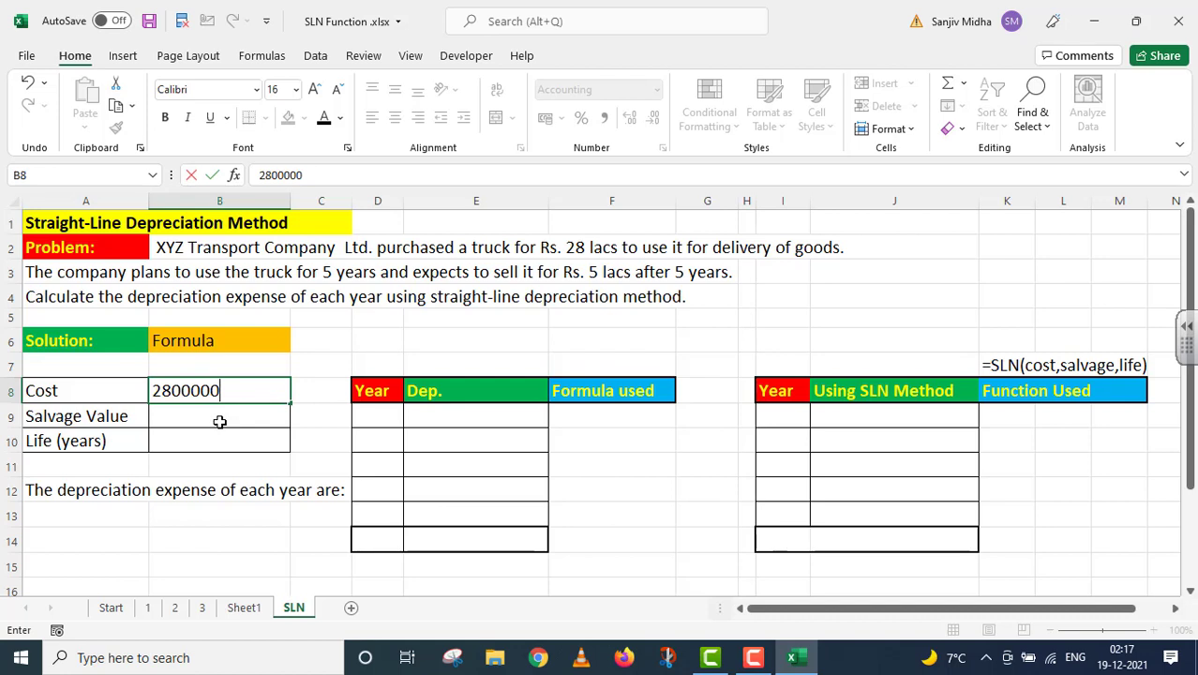
{"action": "left_click", "coordinate": [158, 419]}
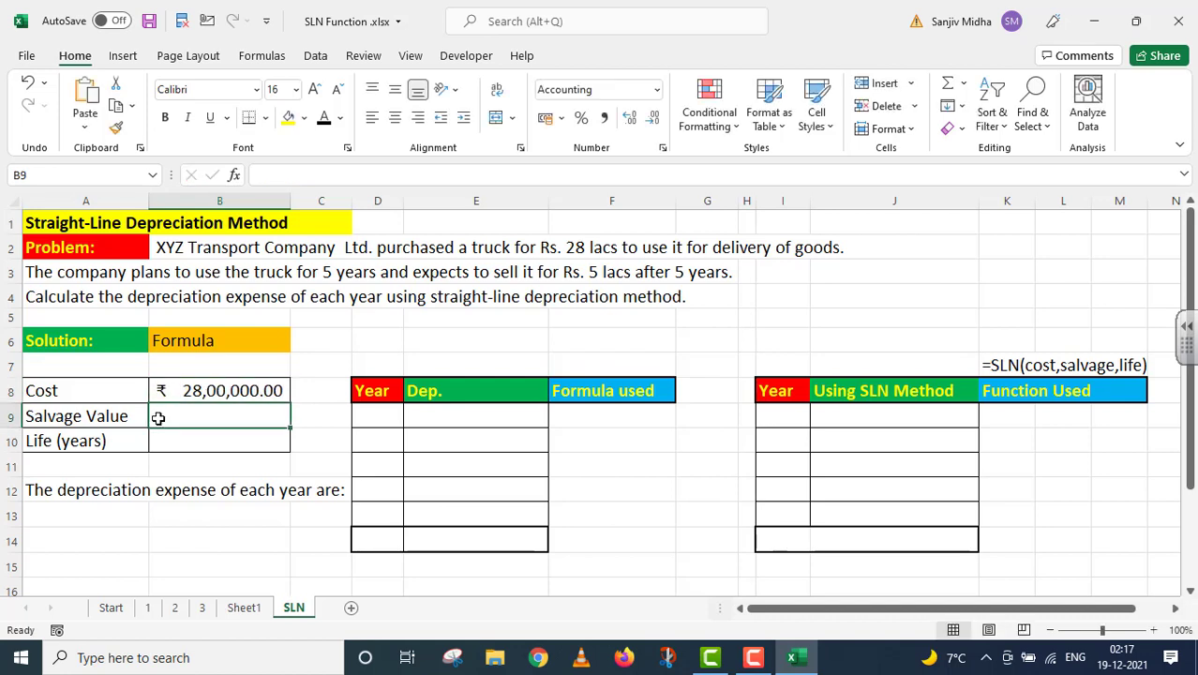
{"action": "type", "text": "00000"}
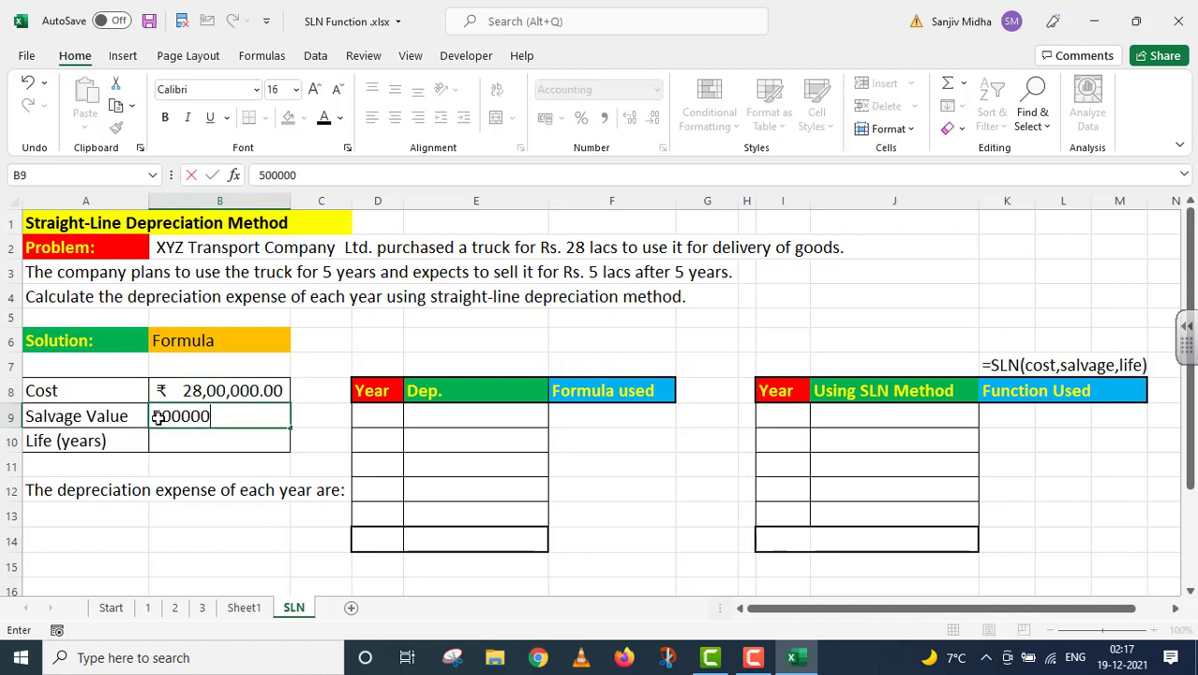
{"action": "left_click", "coordinate": [185, 438]}
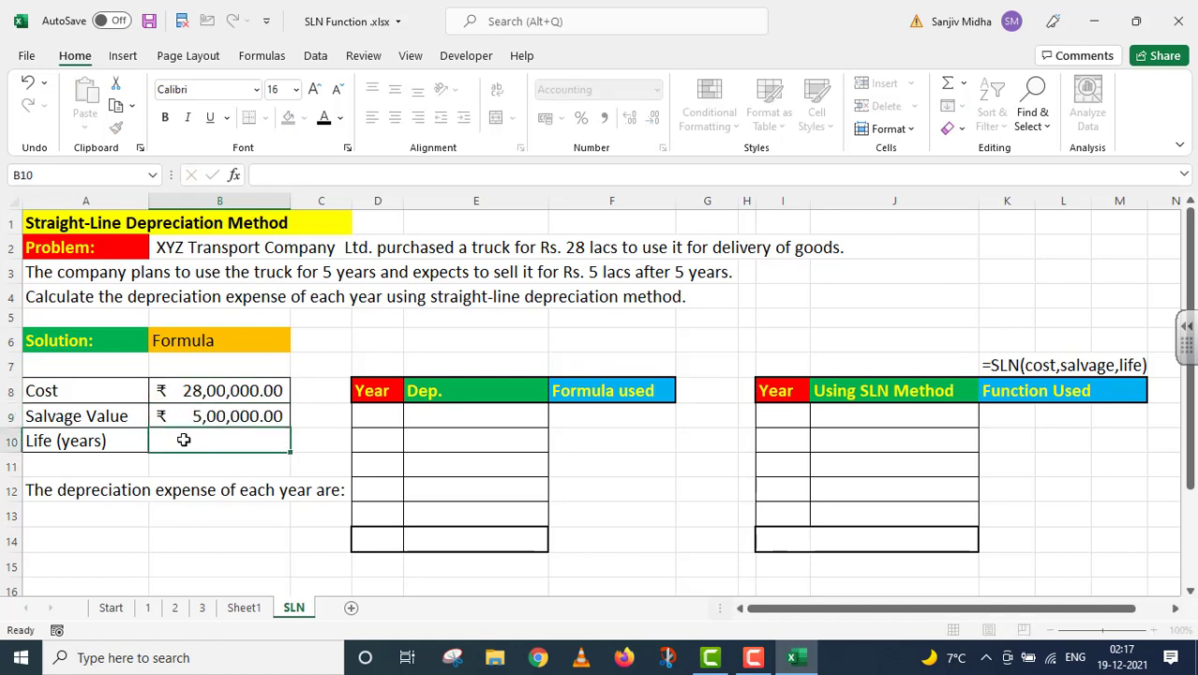
{"action": "type", "text": "5"}
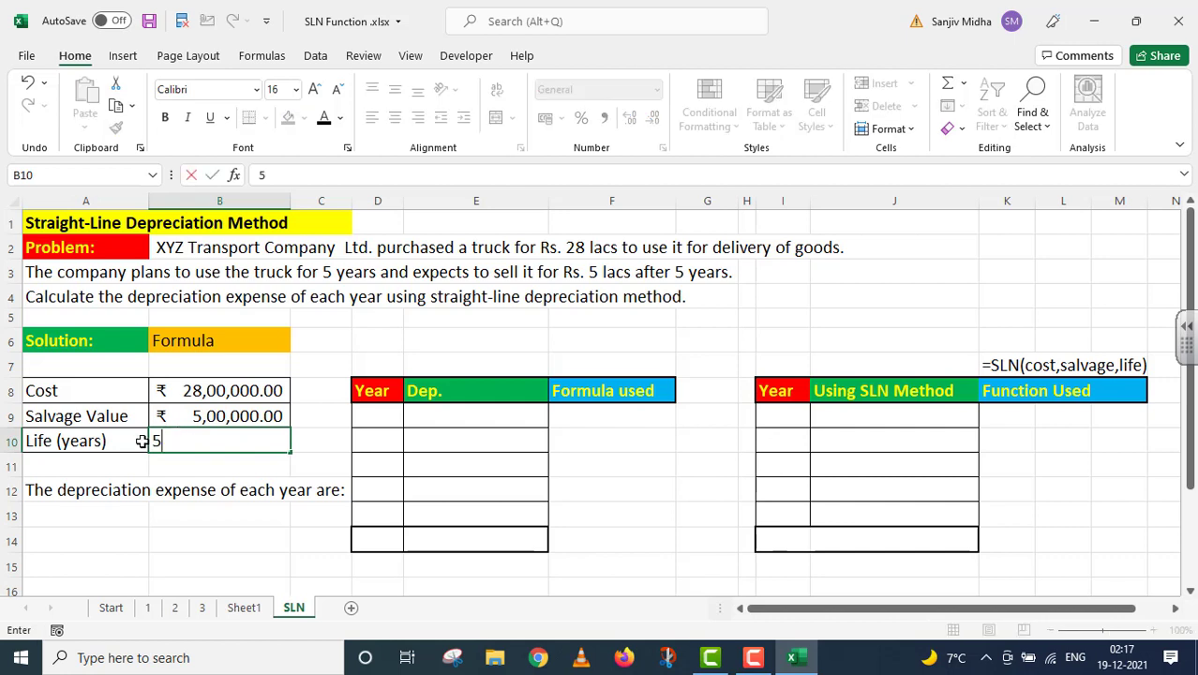
{"action": "left_click", "coordinate": [228, 539]}
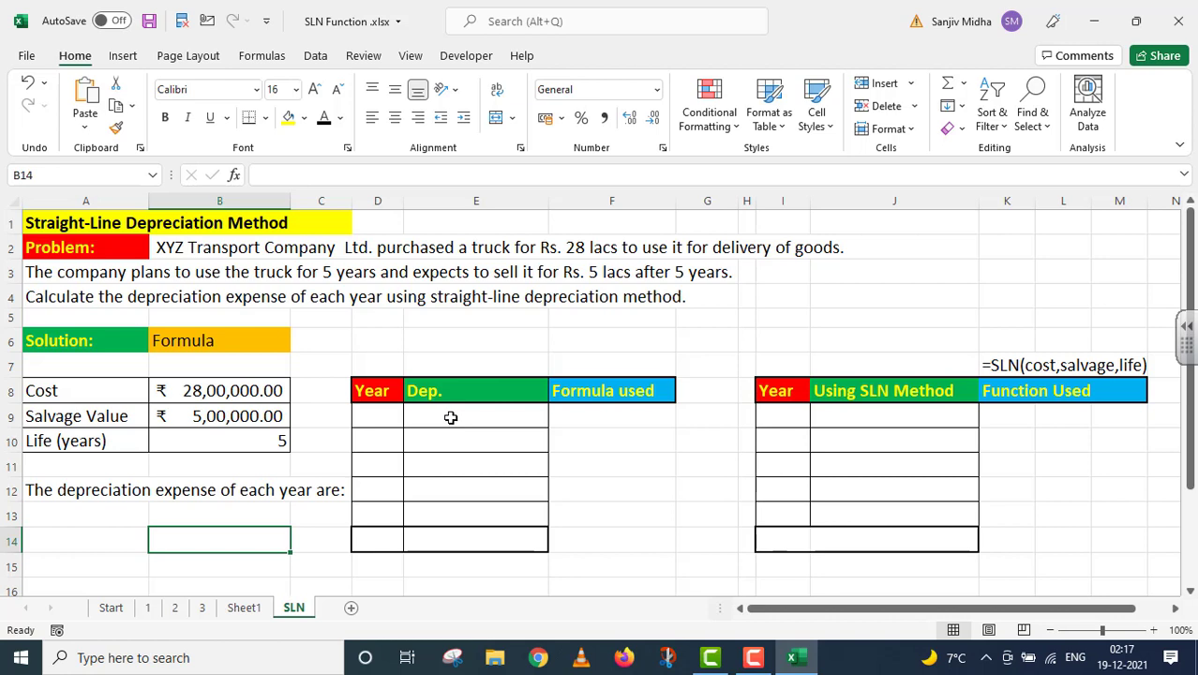
Step: Paste the depreciation expense formula picture and position it above the first depreciation table
{"action": "left_click", "coordinate": [365, 337]}
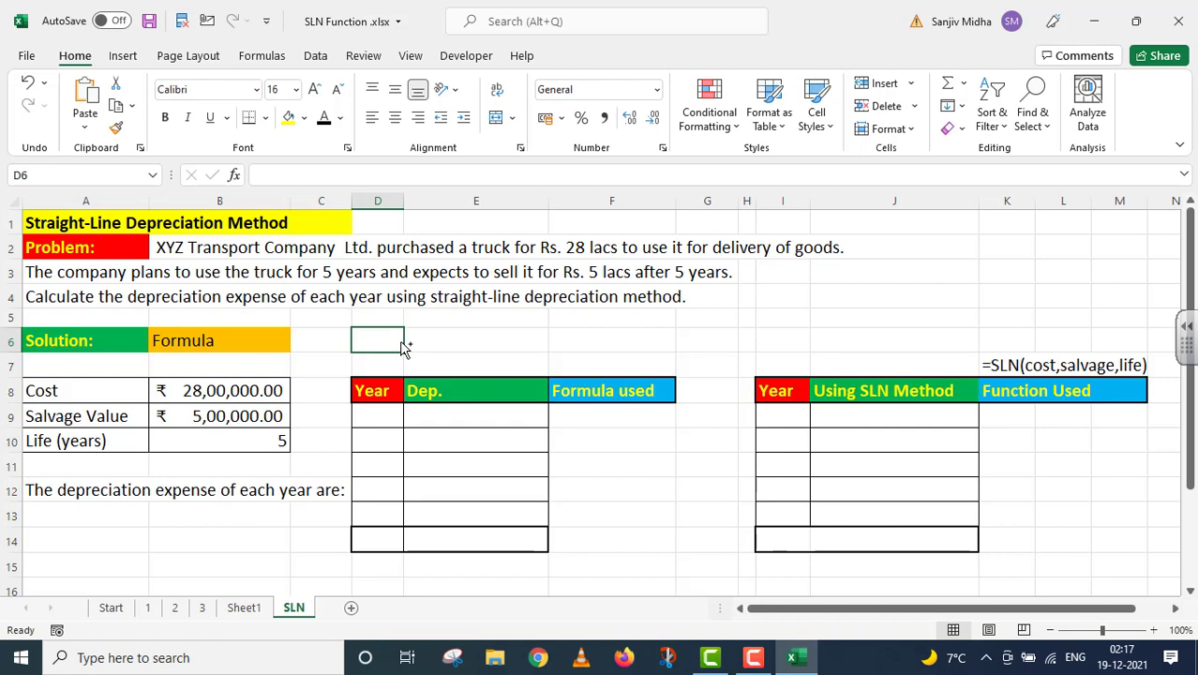
{"action": "key", "text": "ctrl+v"}
{"action": "left_click_drag", "start_coordinate": [484, 332], "coordinate": [470, 321]}
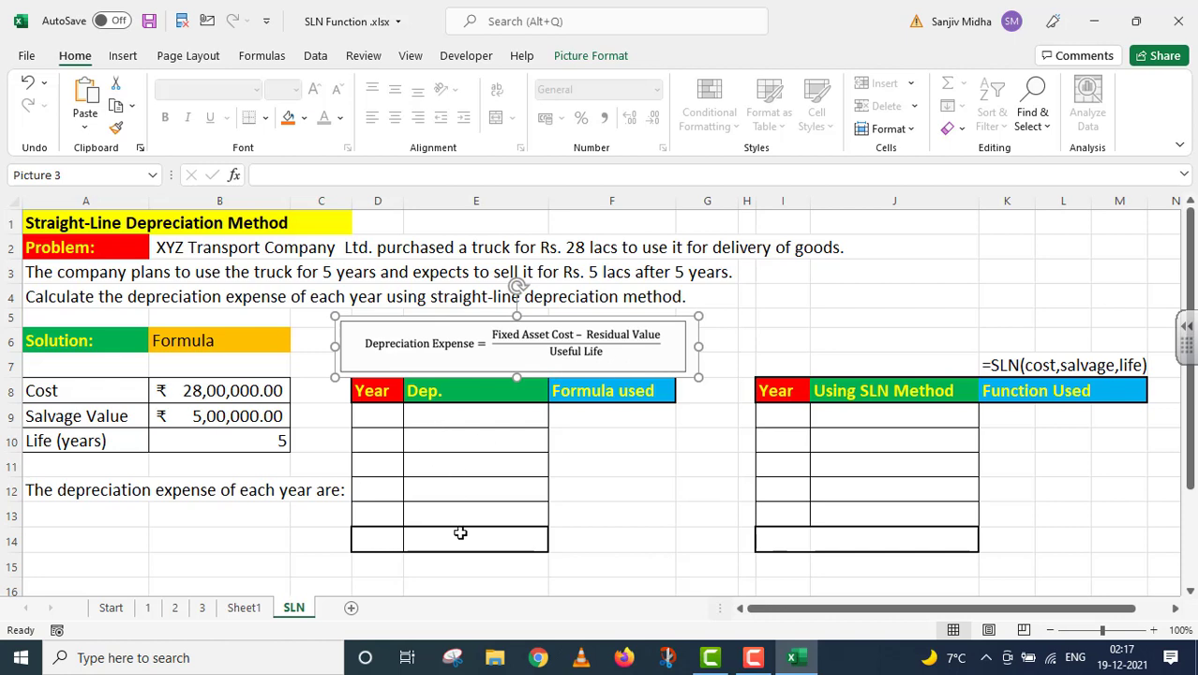
Step: Fill the first table's Year column, D9:D13, with the series 1 to 5
{"action": "left_click", "coordinate": [372, 410]}
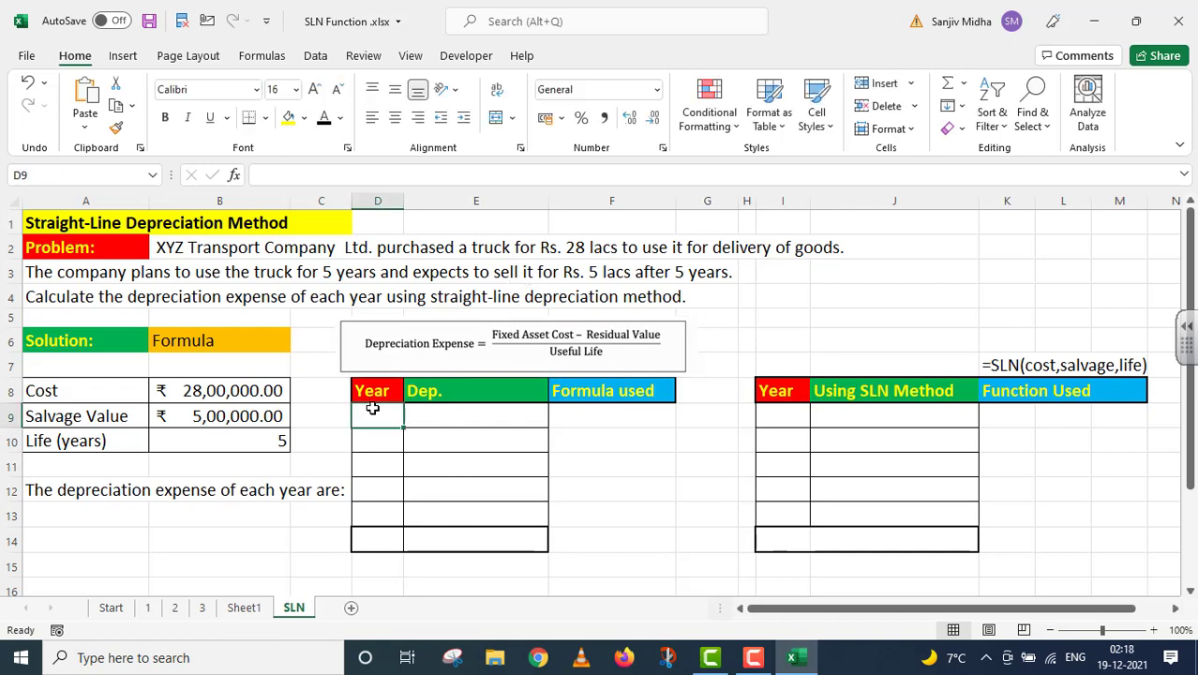
{"action": "type", "text": "1"}
{"action": "key", "text": "Return"}
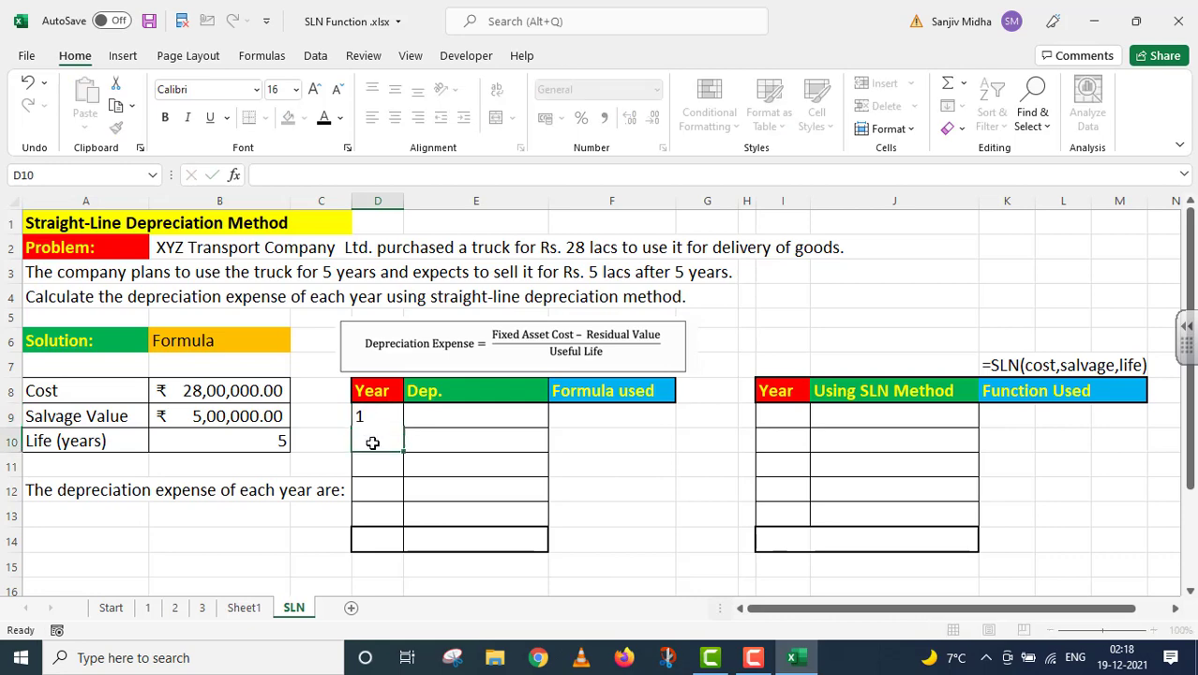
{"action": "type", "text": "2"}
{"action": "left_click_drag", "start_coordinate": [380, 417], "coordinate": [404, 516]}
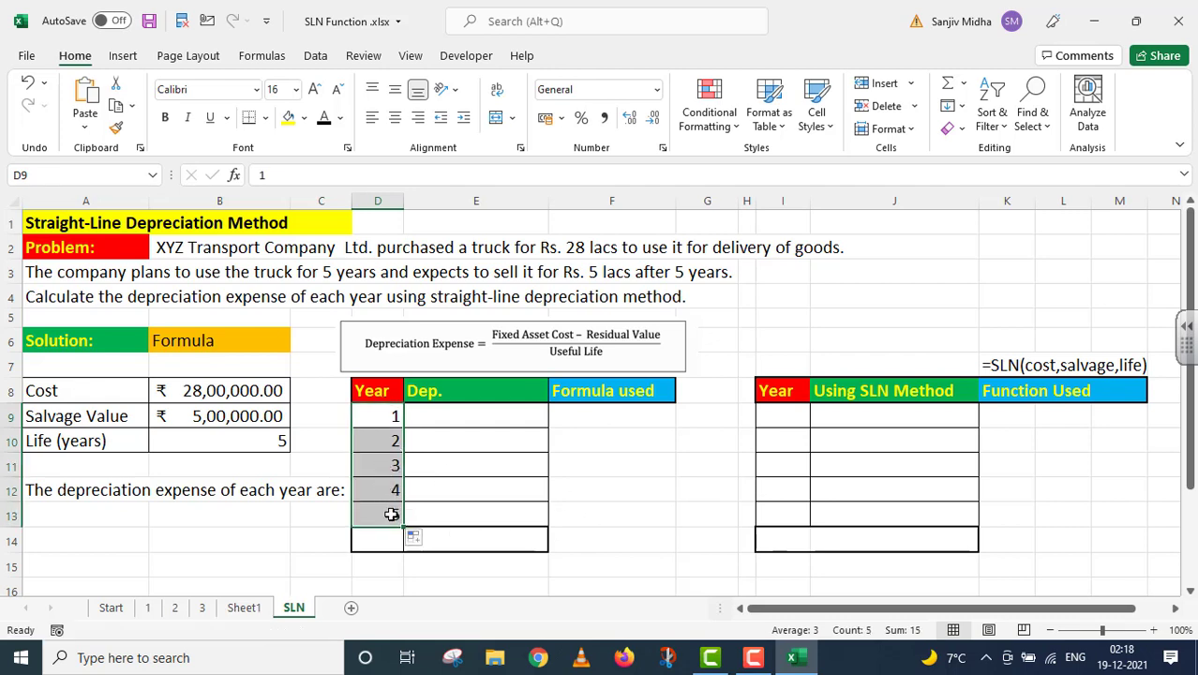
Step: Enter the year 1 depreciation formula =($B$8-$B$9)/$B$10 in cell E9
{"action": "left_click", "coordinate": [423, 419]}
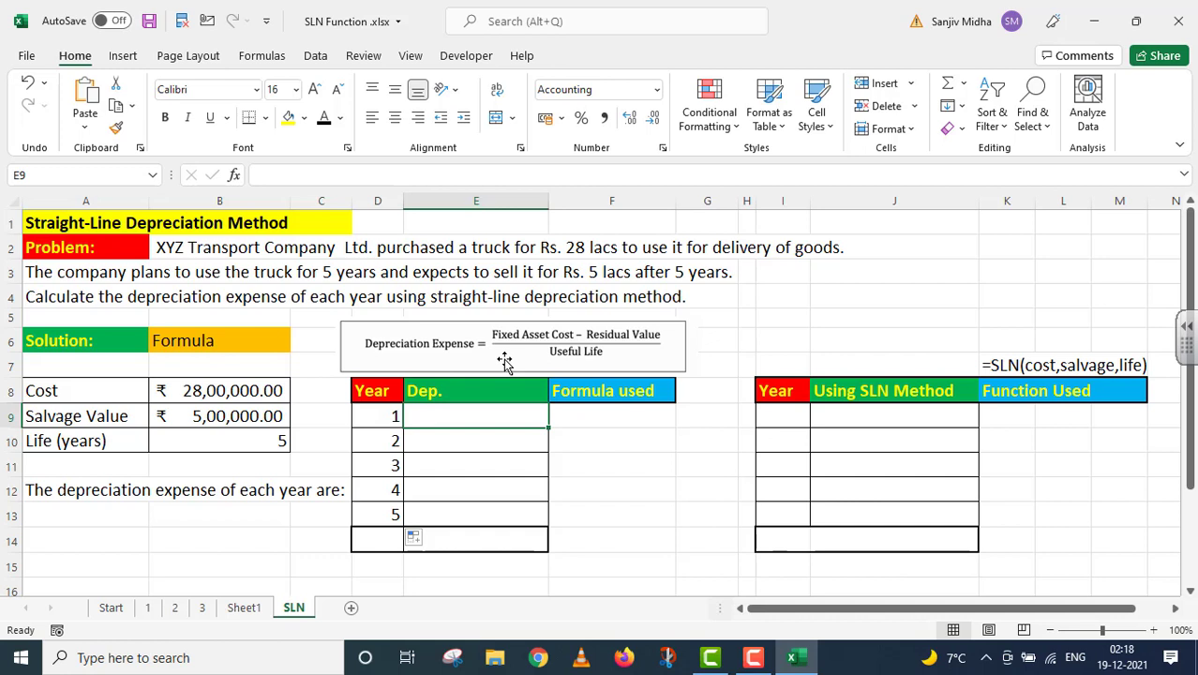
{"action": "type", "text": "="}
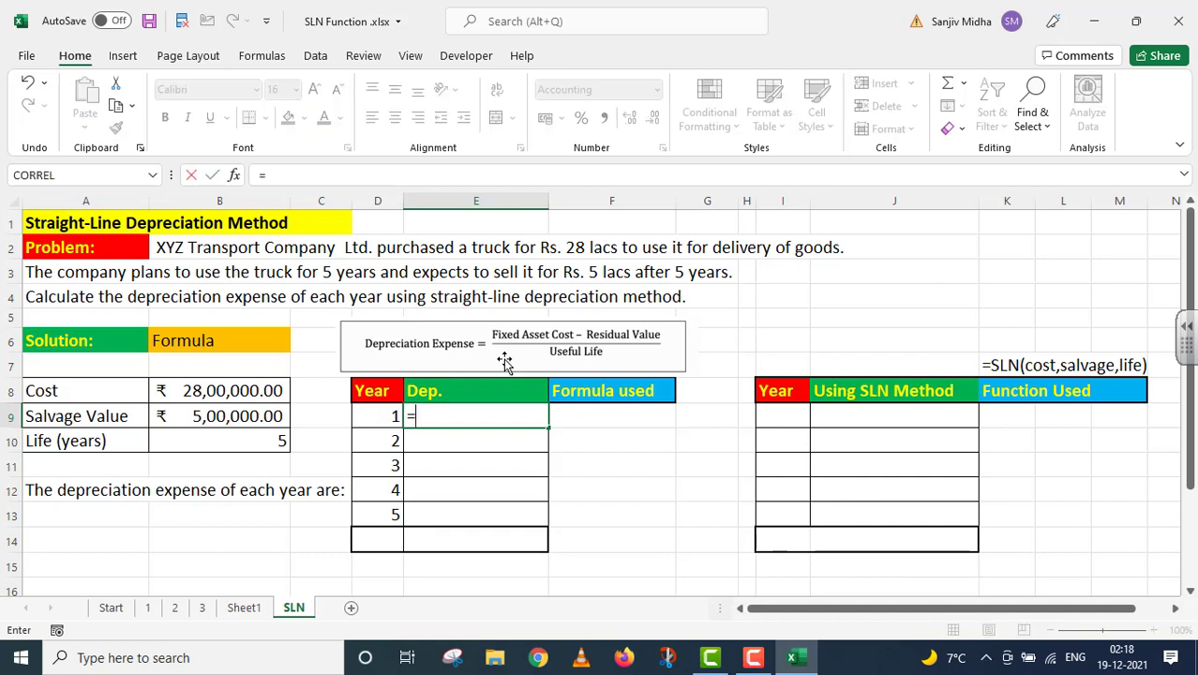
{"action": "left_click", "coordinate": [447, 407]}
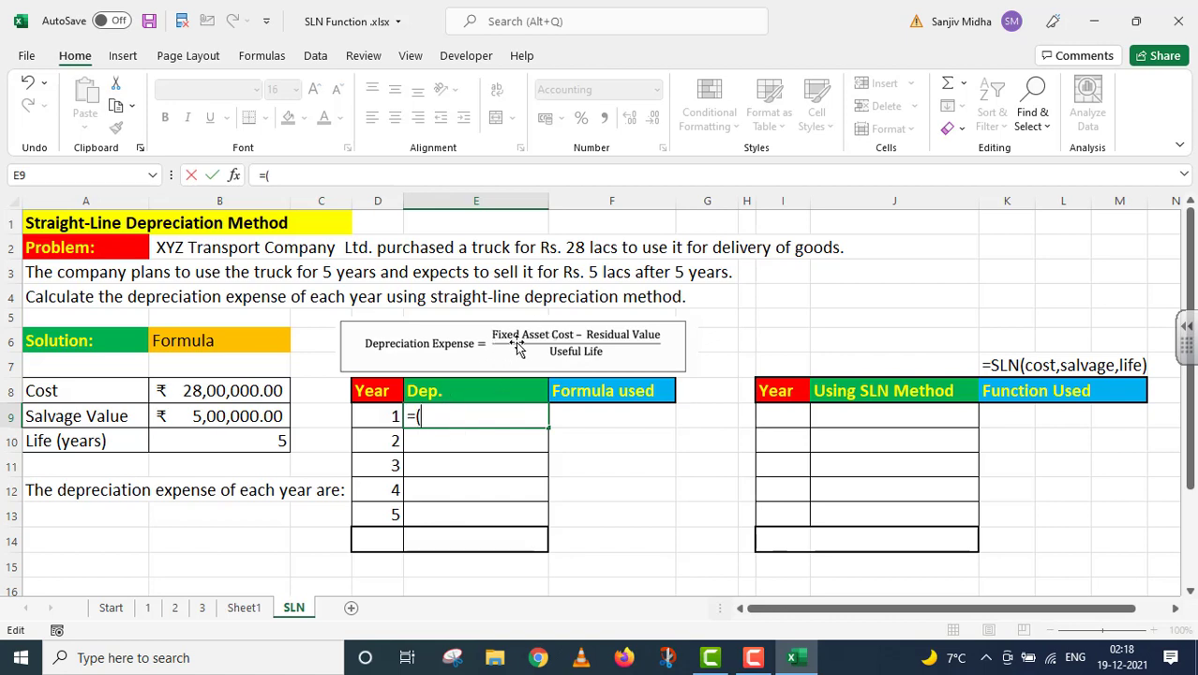
{"action": "left_click", "coordinate": [225, 393]}
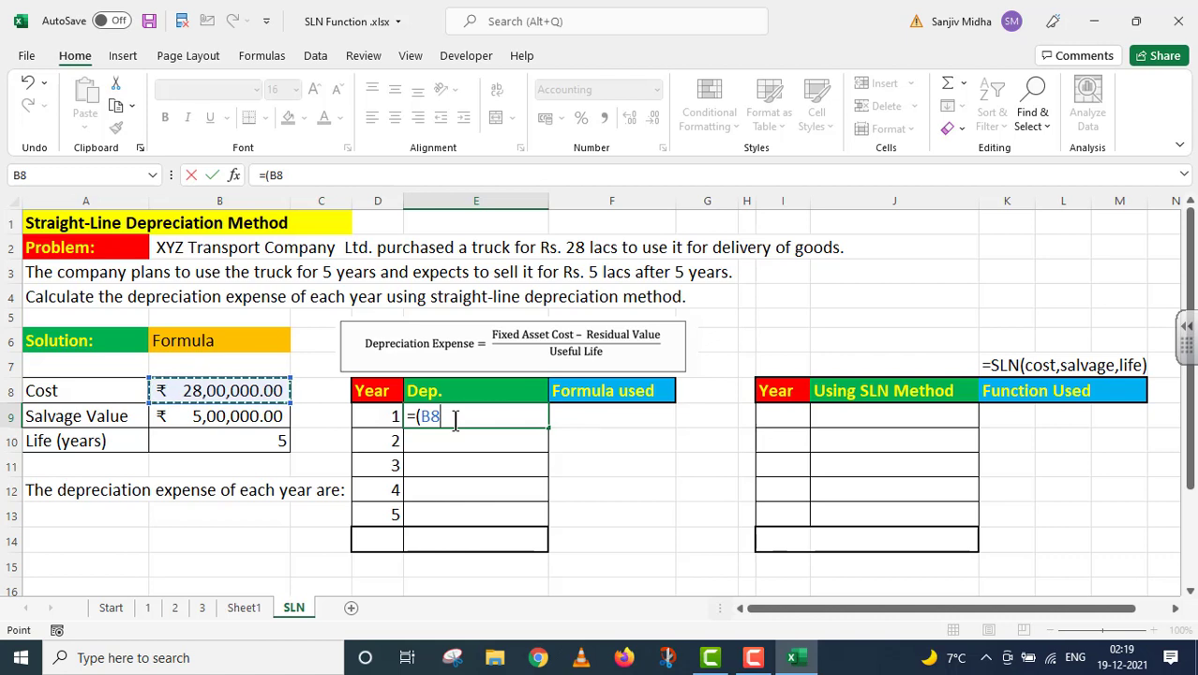
{"action": "key", "text": "F4"}
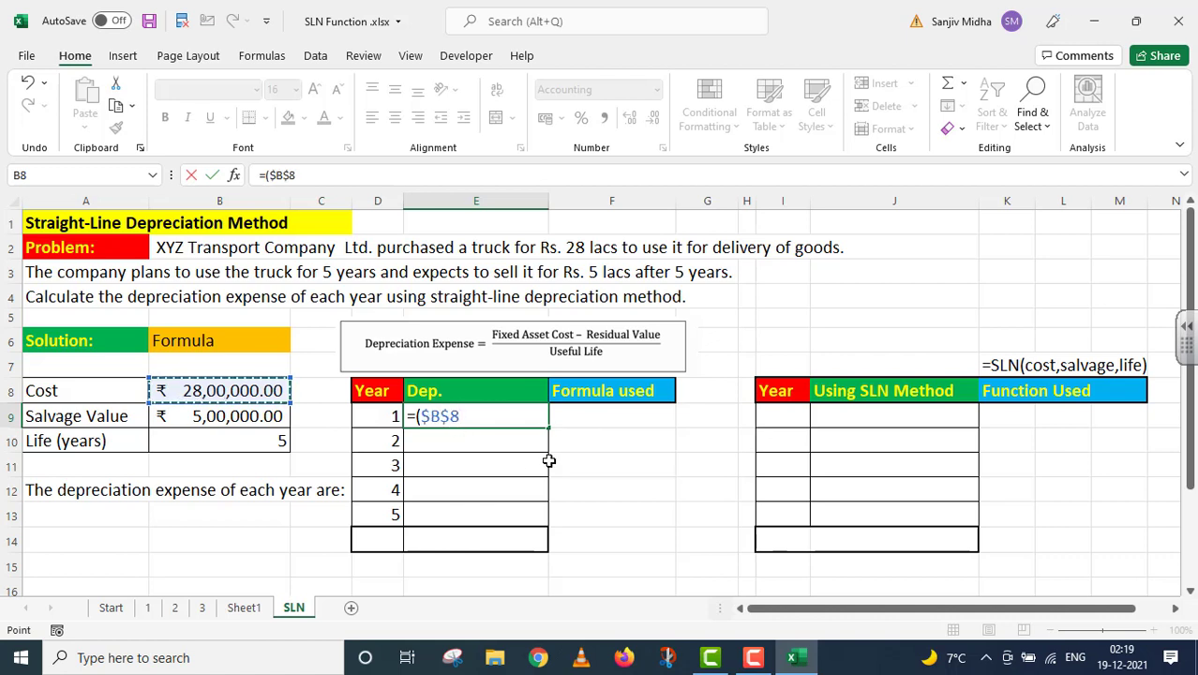
{"action": "type", "text": "-"}
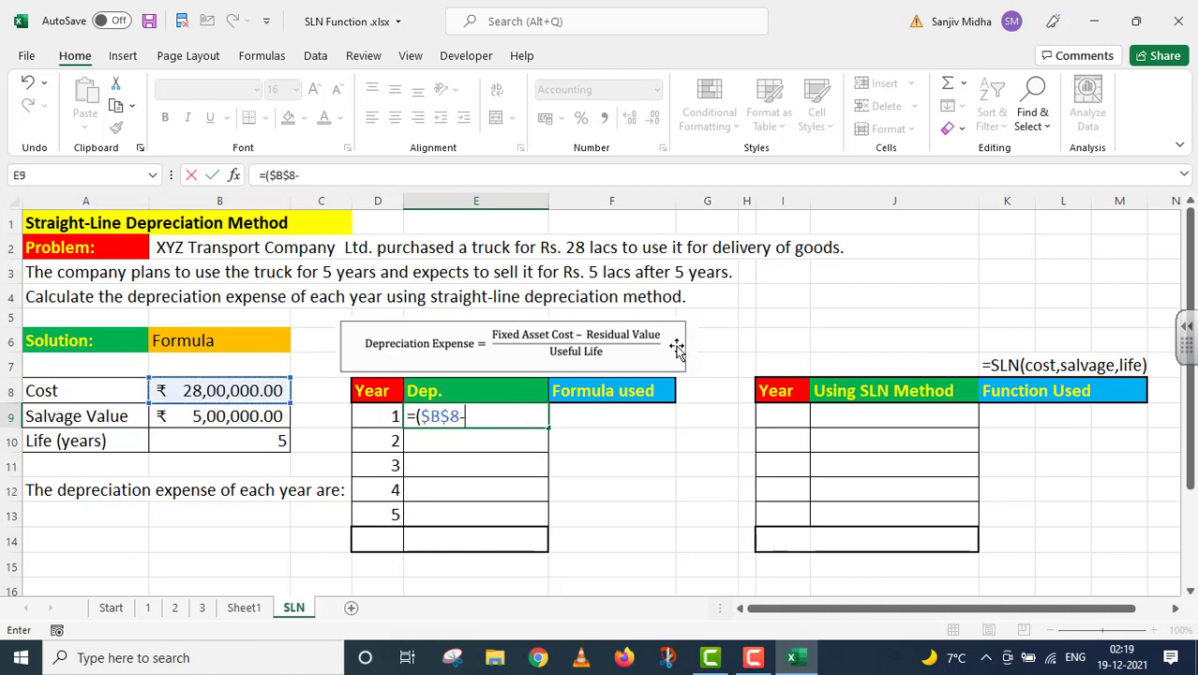
{"action": "left_click", "coordinate": [241, 419]}
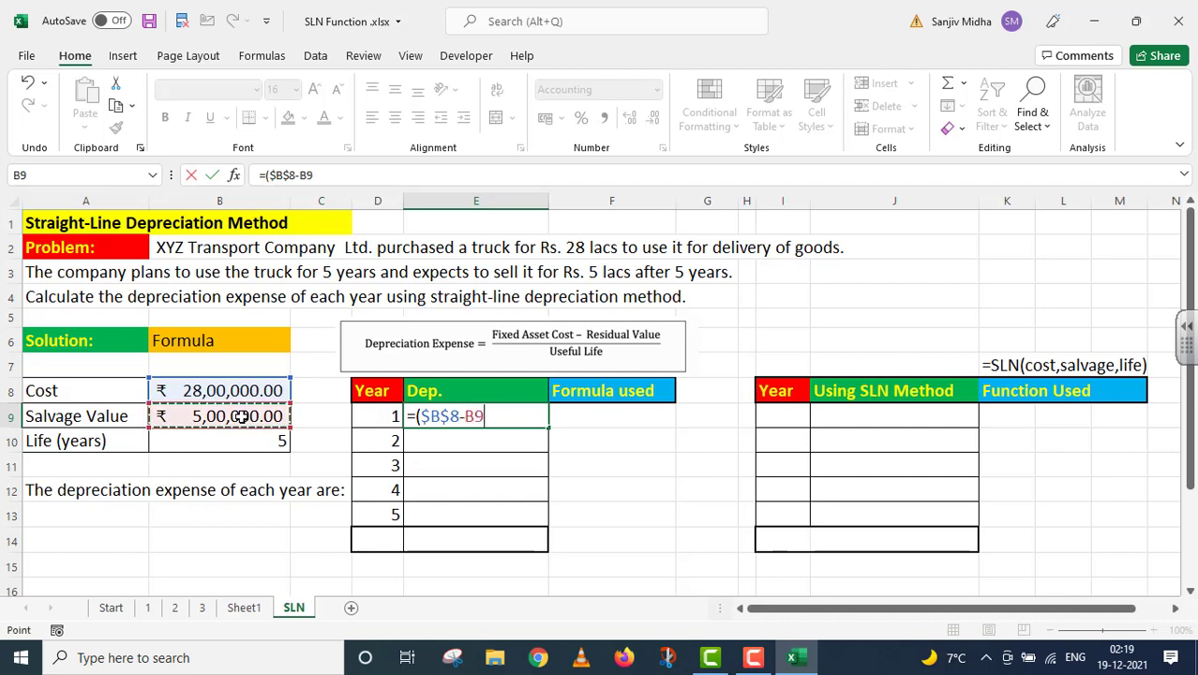
{"action": "key", "text": "F4"}
{"action": "type", "text": ")"}
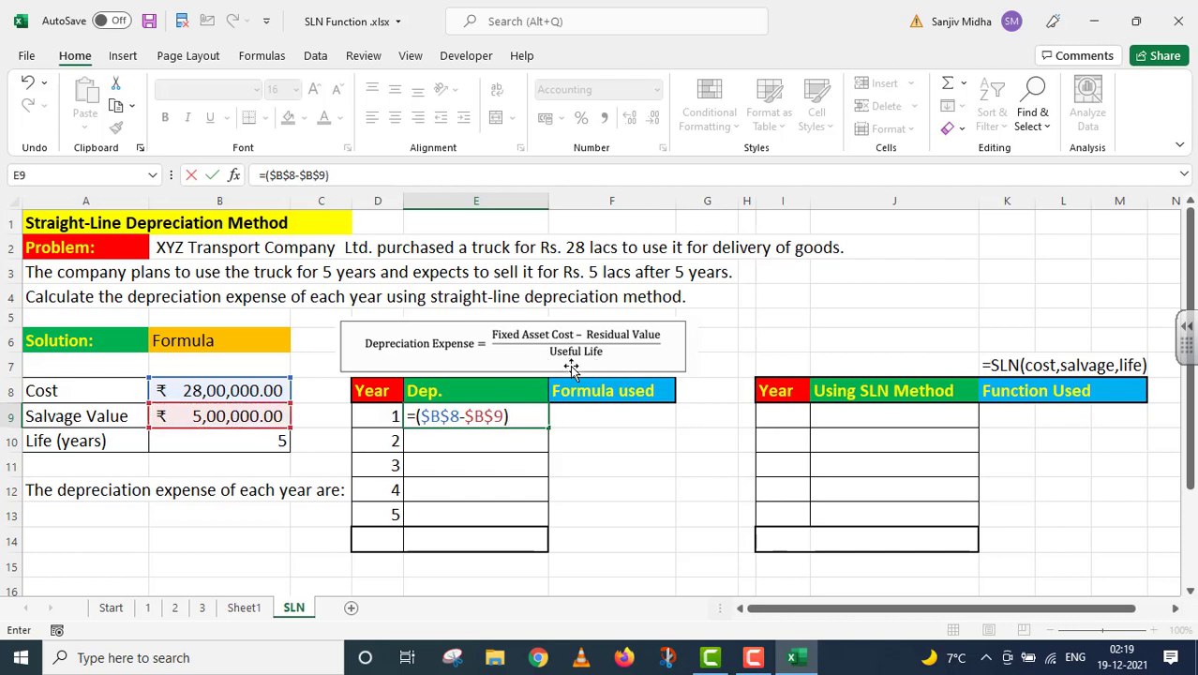
{"action": "type", "text": "/"}
{"action": "left_click", "coordinate": [260, 443]}
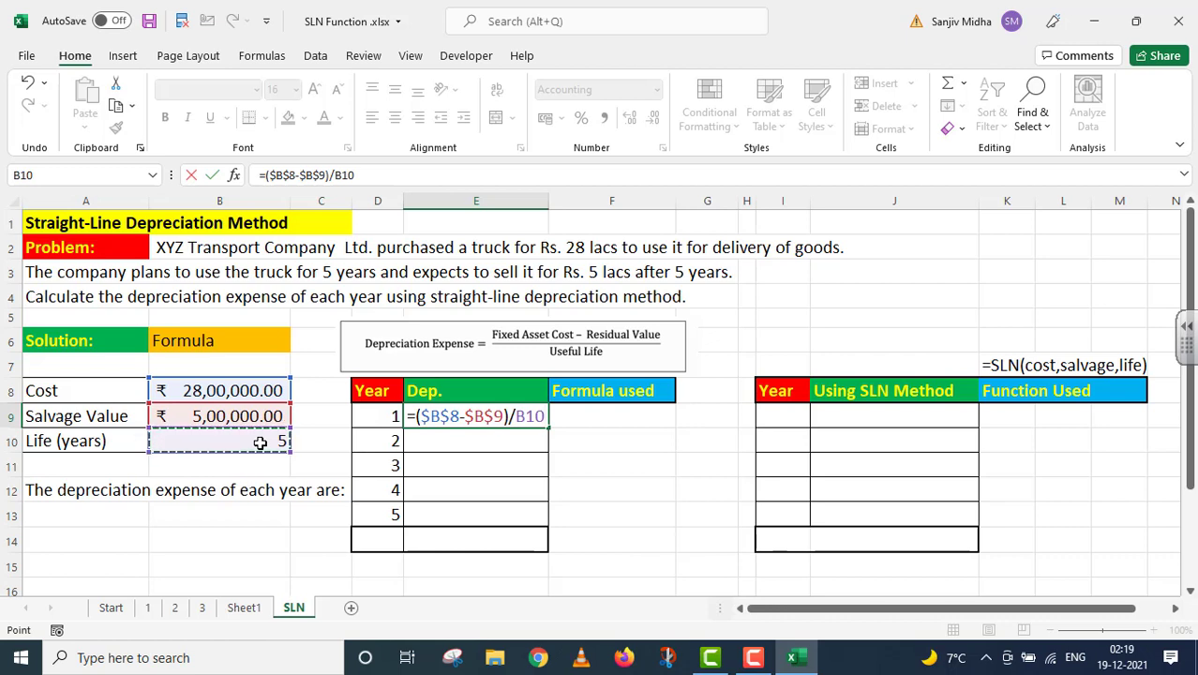
{"action": "key", "text": "F4"}
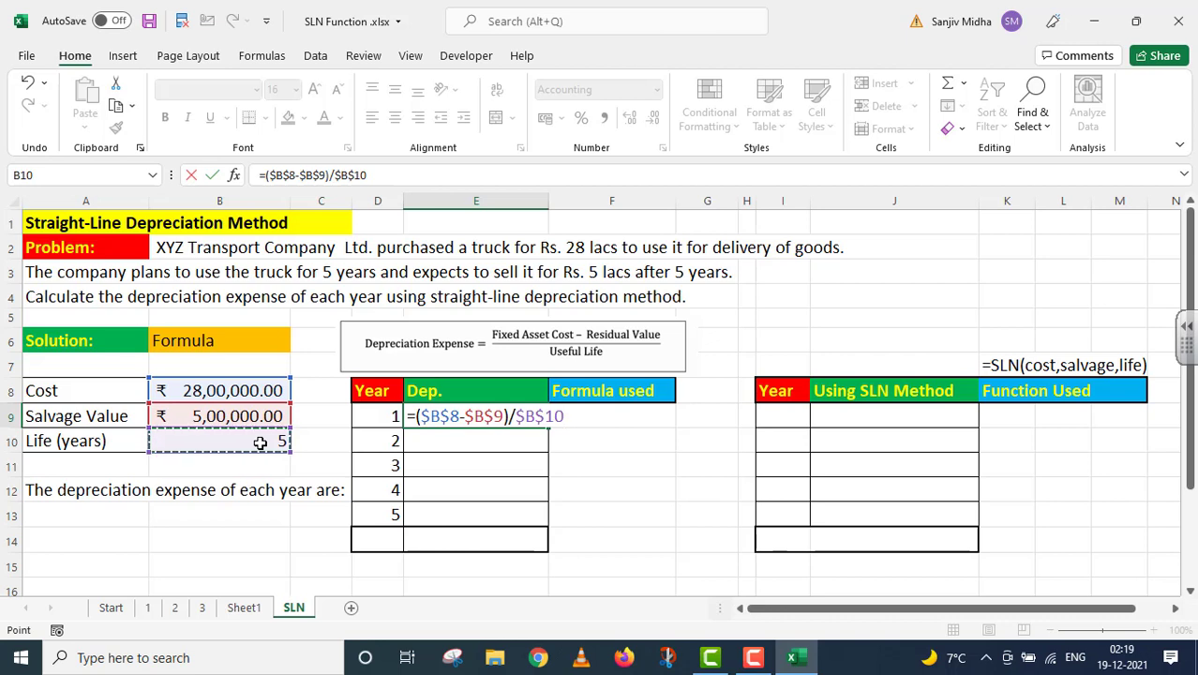
{"action": "key", "text": "Return"}
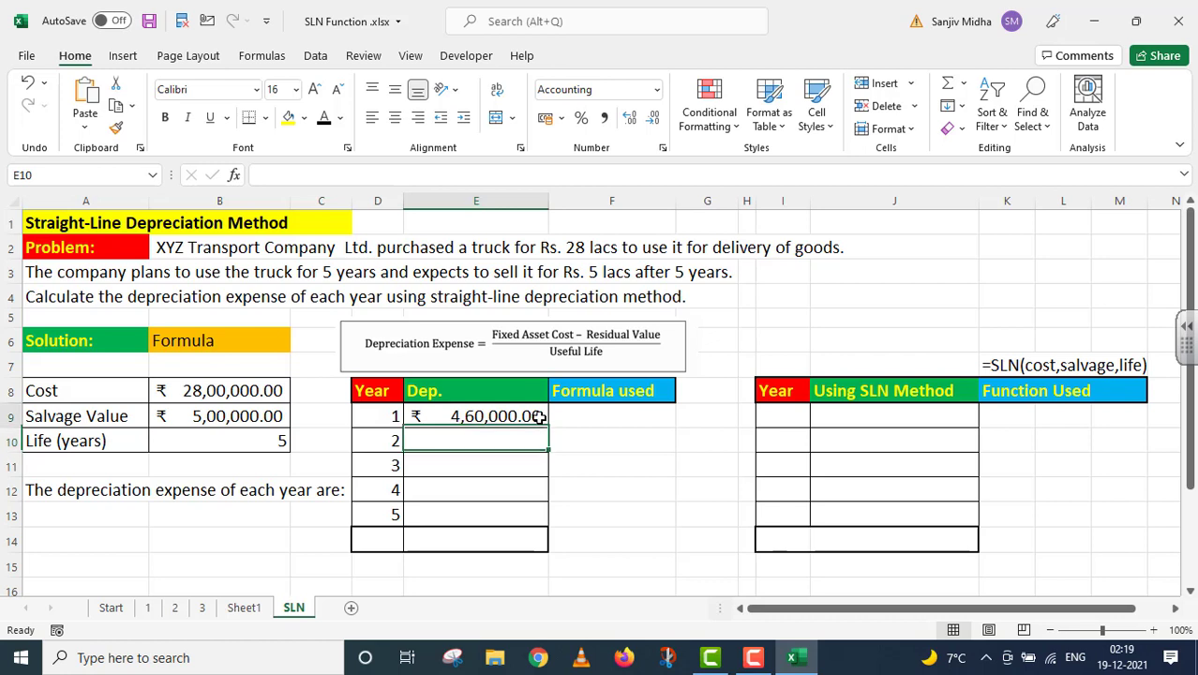
Step: Copy the formula from E9 and paste it as text into F9 under Formula used, preceded by an apostrophe
{"action": "left_click", "coordinate": [540, 421]}
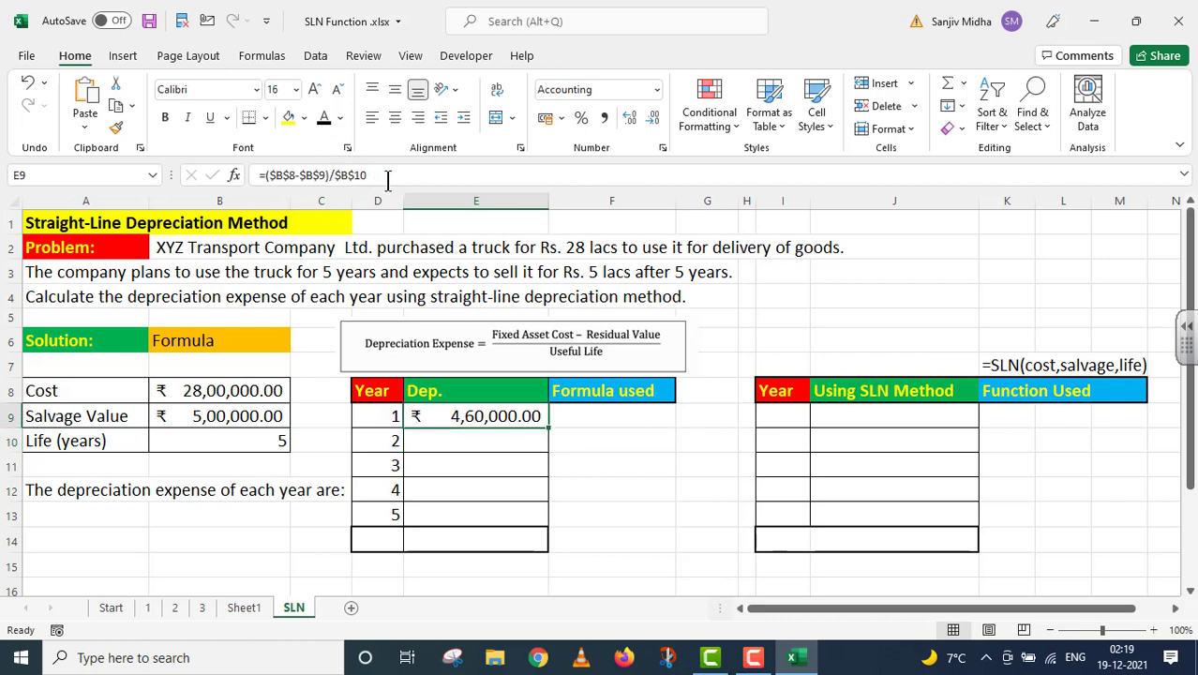
{"action": "left_click_drag", "start_coordinate": [388, 176], "coordinate": [237, 178]}
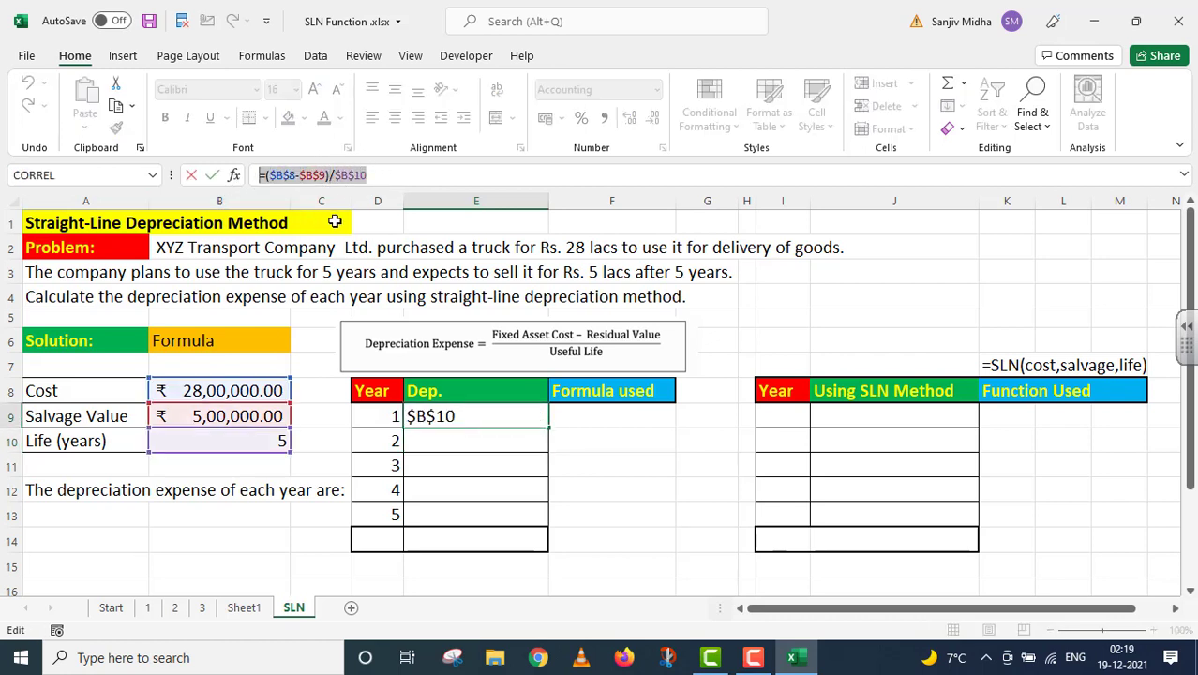
{"action": "key", "text": "ctrl+c"}
{"action": "key", "text": "Return"}
{"action": "left_click", "coordinate": [566, 417]}
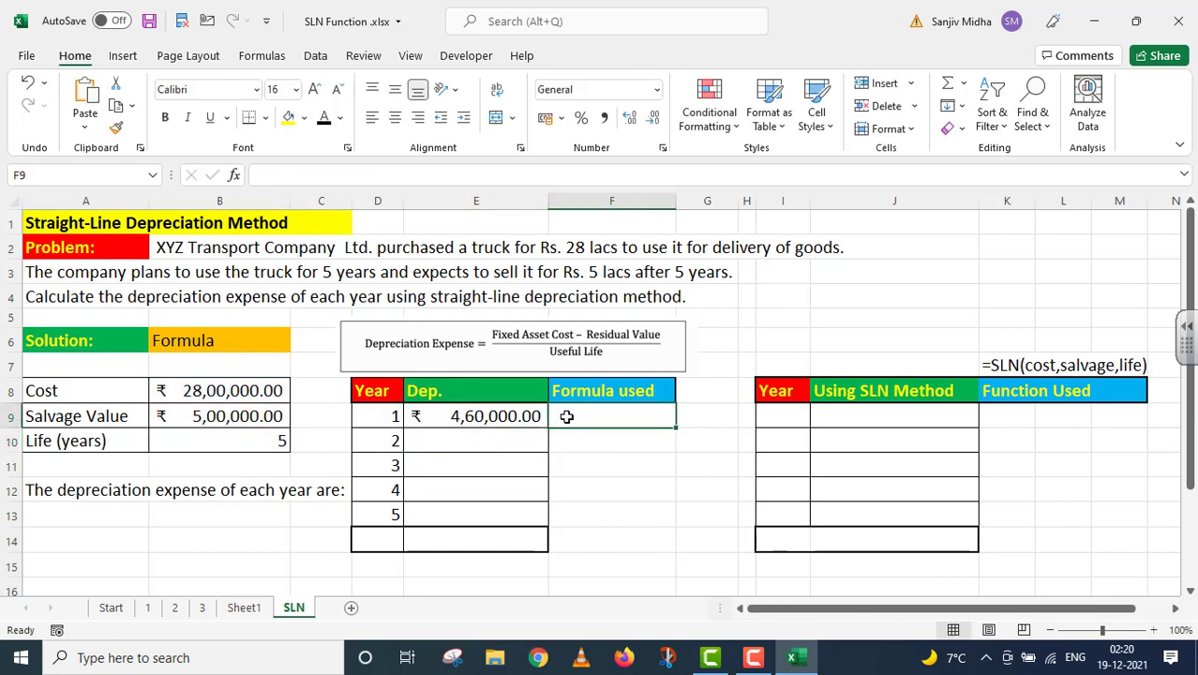
{"action": "type", "text": "'"}
{"action": "key", "text": "ctrl+v"}
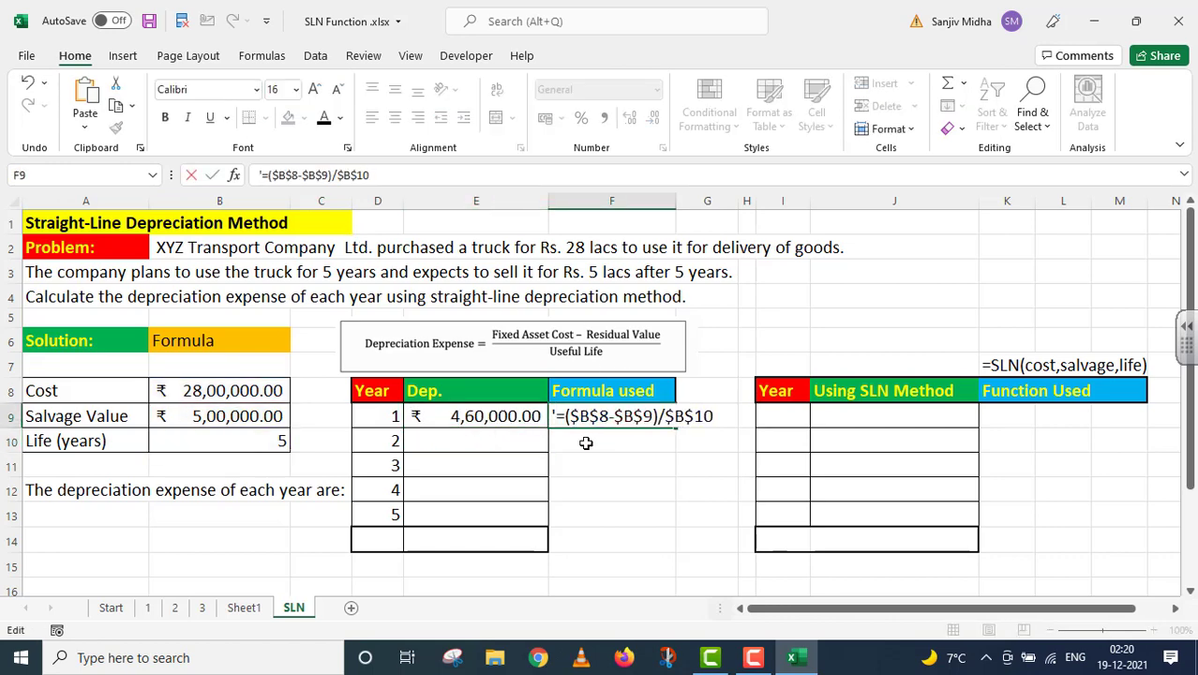
{"action": "left_click", "coordinate": [469, 441]}
Step: Fill the year 1 depreciation formula in E9 down through year 5 in E13
{"action": "left_click", "coordinate": [479, 416]}
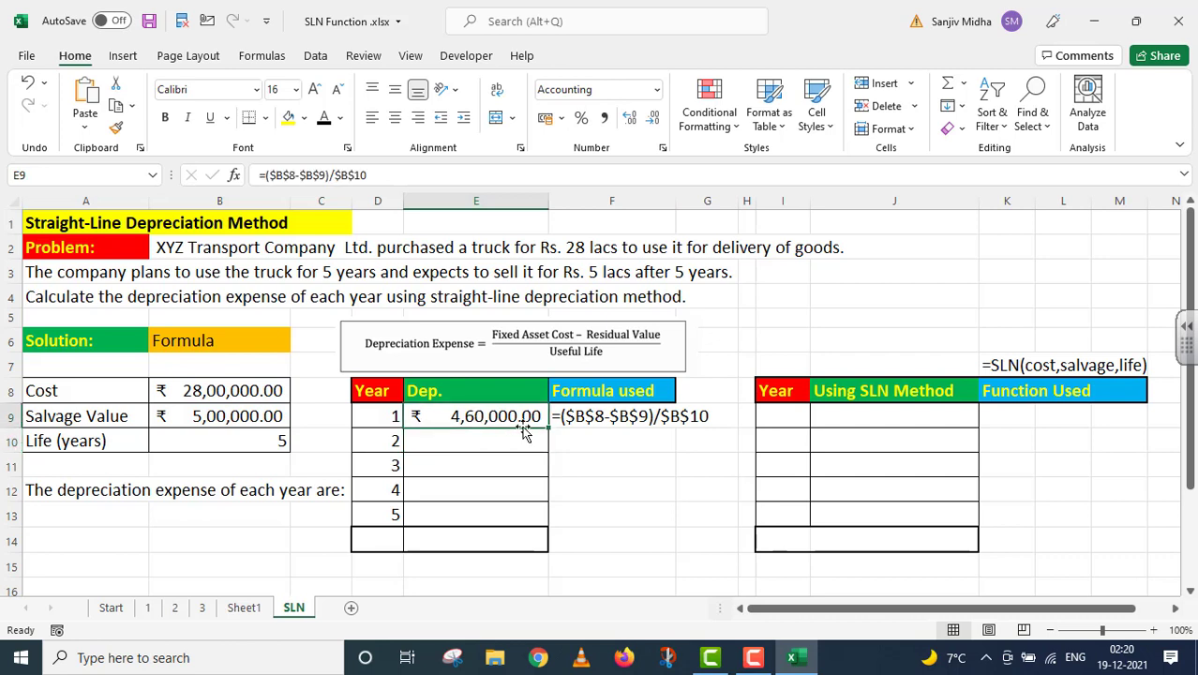
{"action": "left_click_drag", "start_coordinate": [547, 428], "coordinate": [545, 525]}
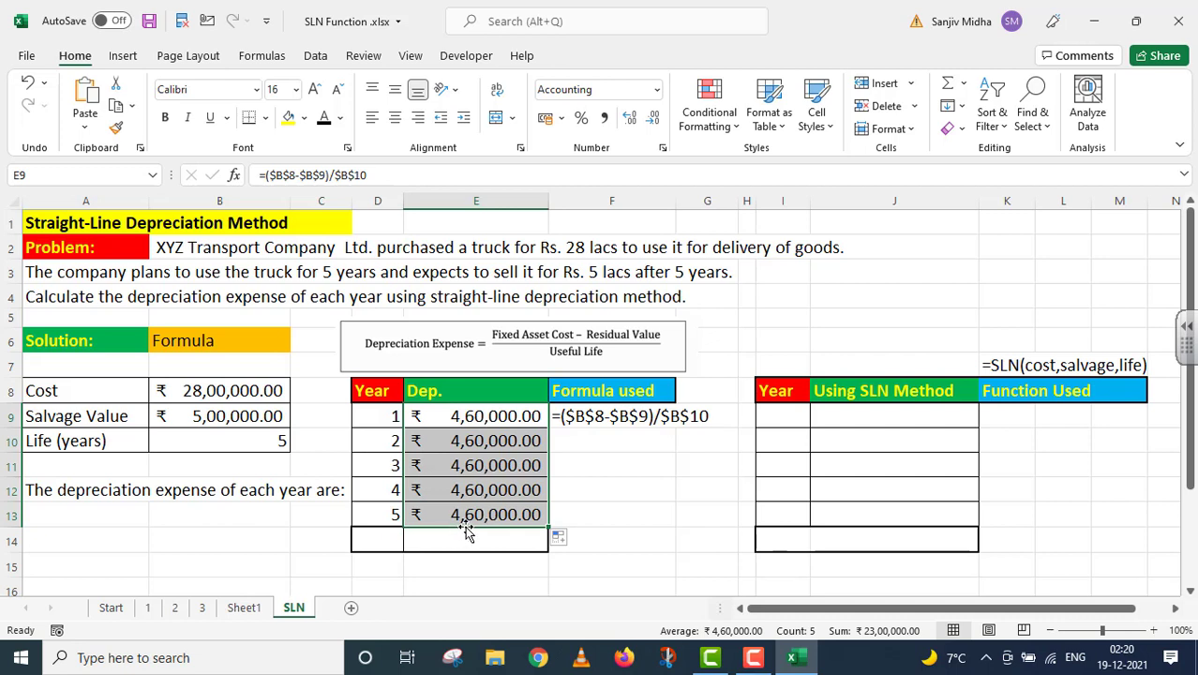
Step: Label cell D14 as Total and sum the first table's yearly depreciation in E14 with =SUM(E9:E13)
{"action": "left_click", "coordinate": [367, 538]}
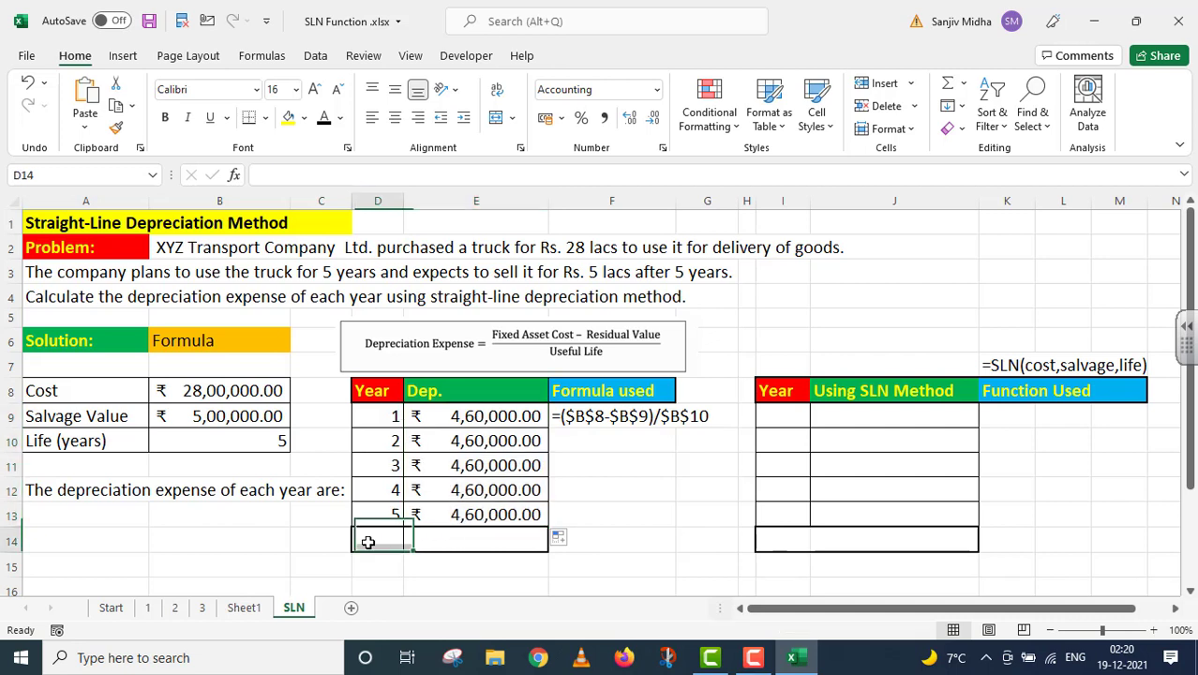
{"action": "double_click", "coordinate": [366, 539]}
{"action": "type", "text": "T"}
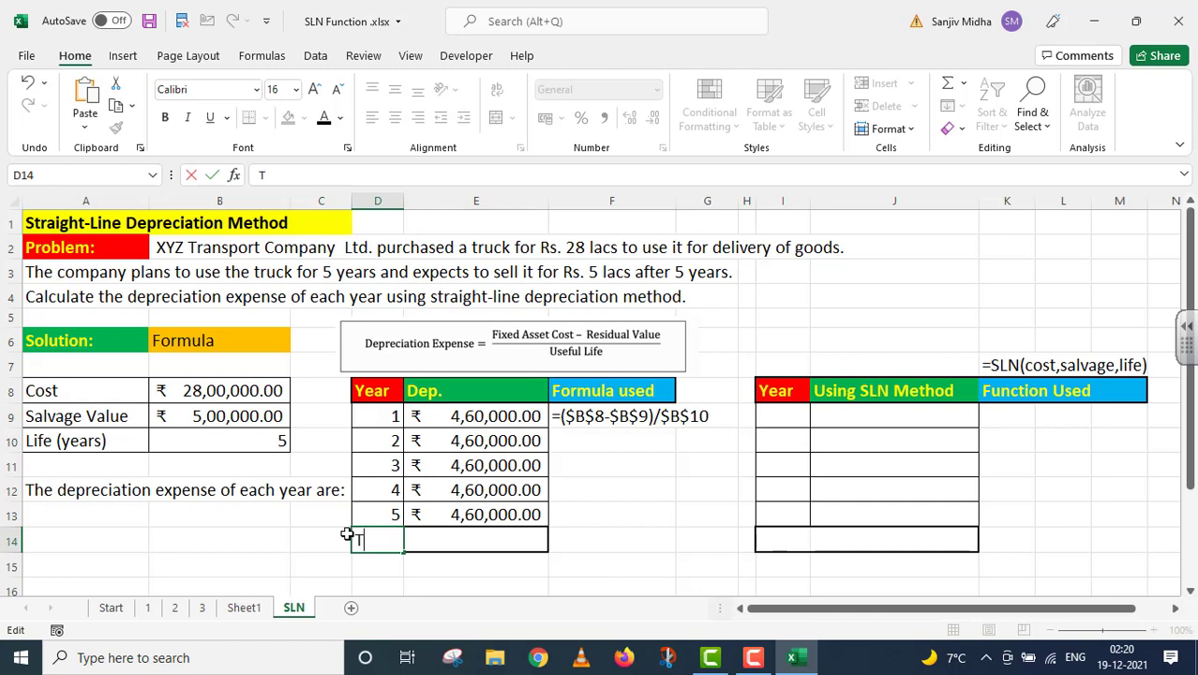
{"action": "type", "text": "otal"}
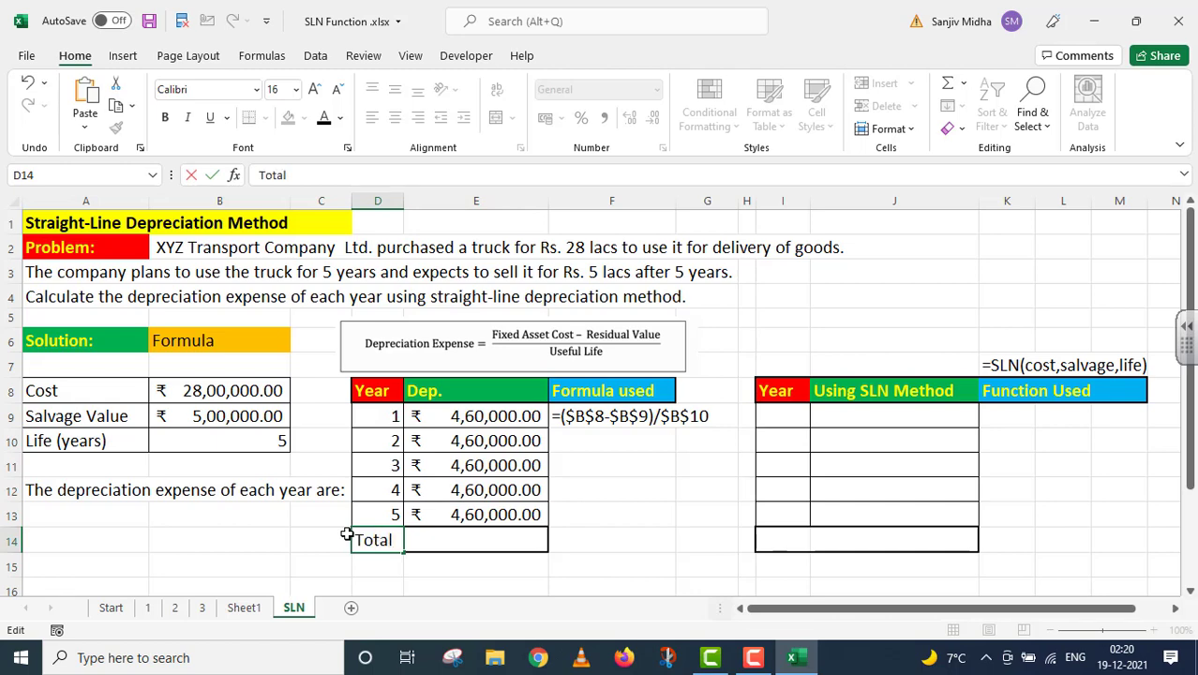
{"action": "left_click", "coordinate": [429, 540]}
{"action": "type", "text": "=SUM("}
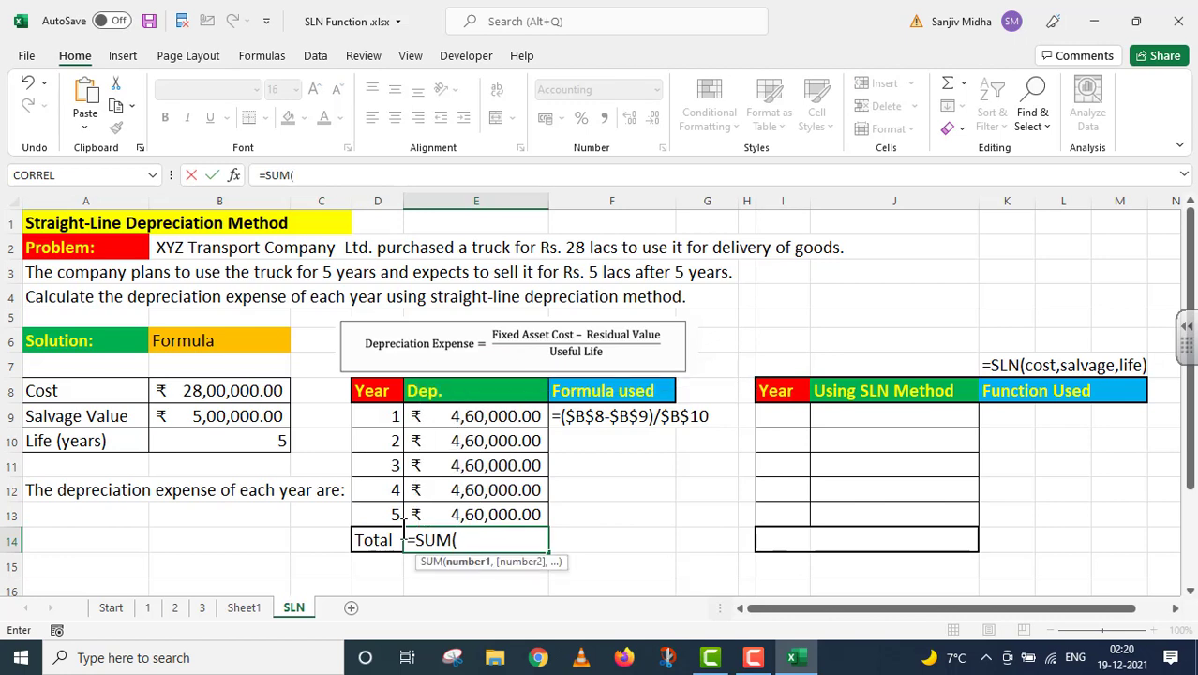
{"action": "left_click_drag", "start_coordinate": [463, 415], "coordinate": [500, 514]}
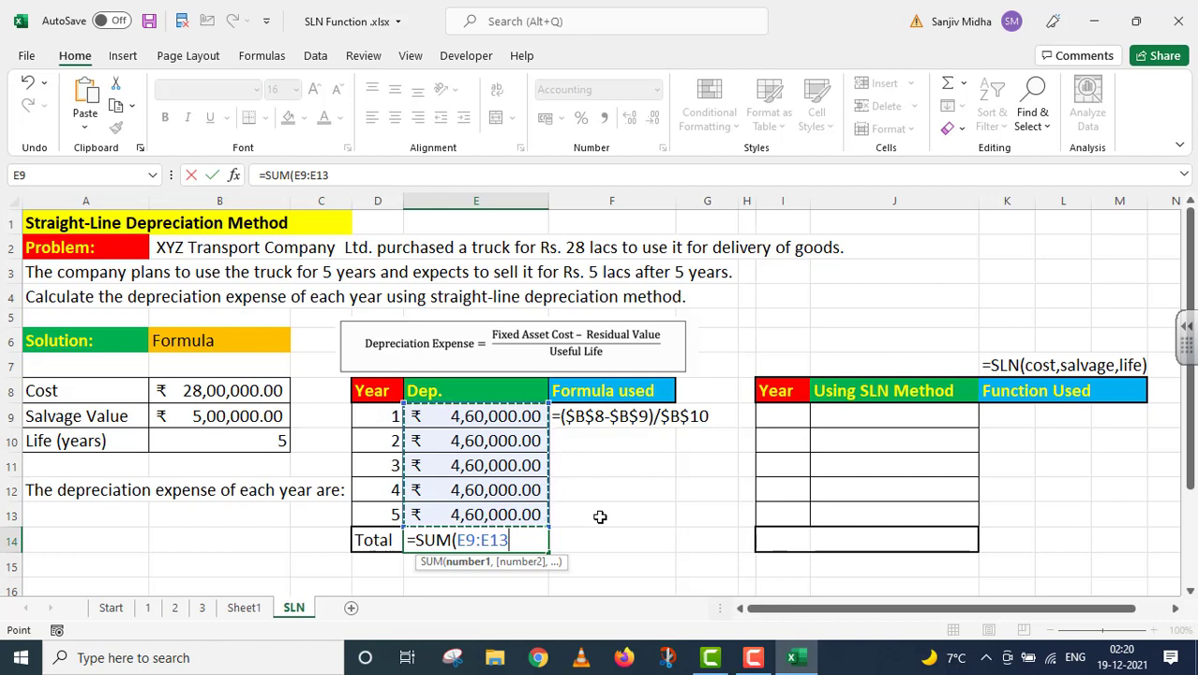
{"action": "type", "text": ")"}
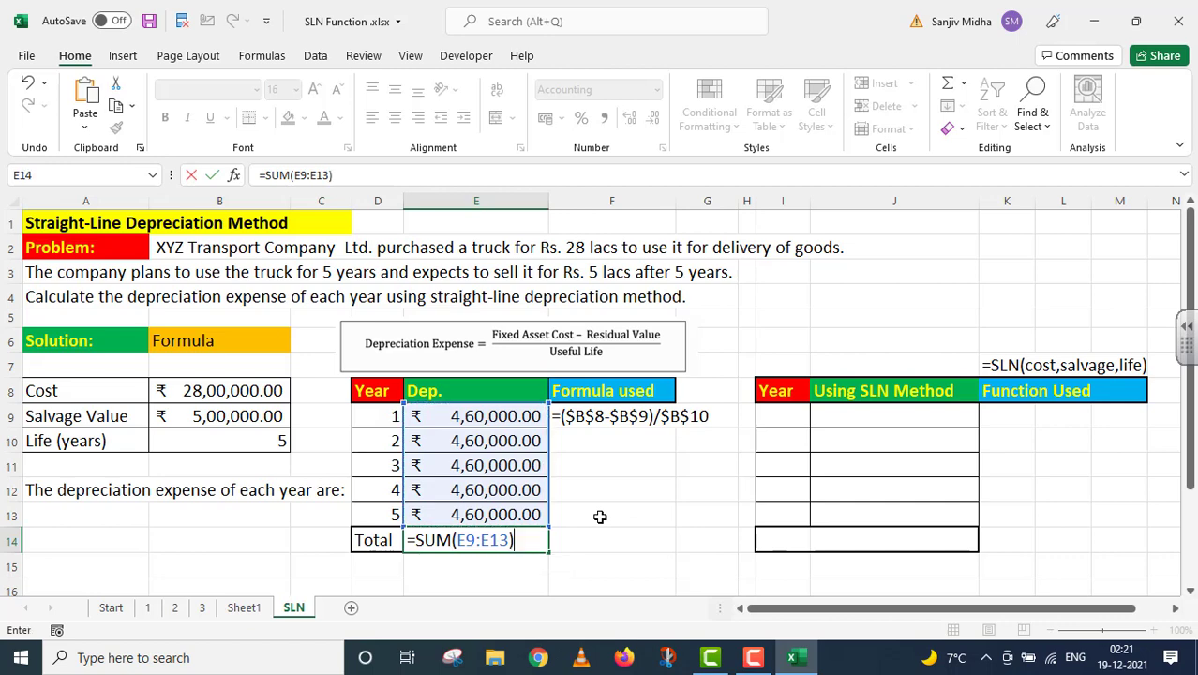
{"action": "key", "text": "Return"}
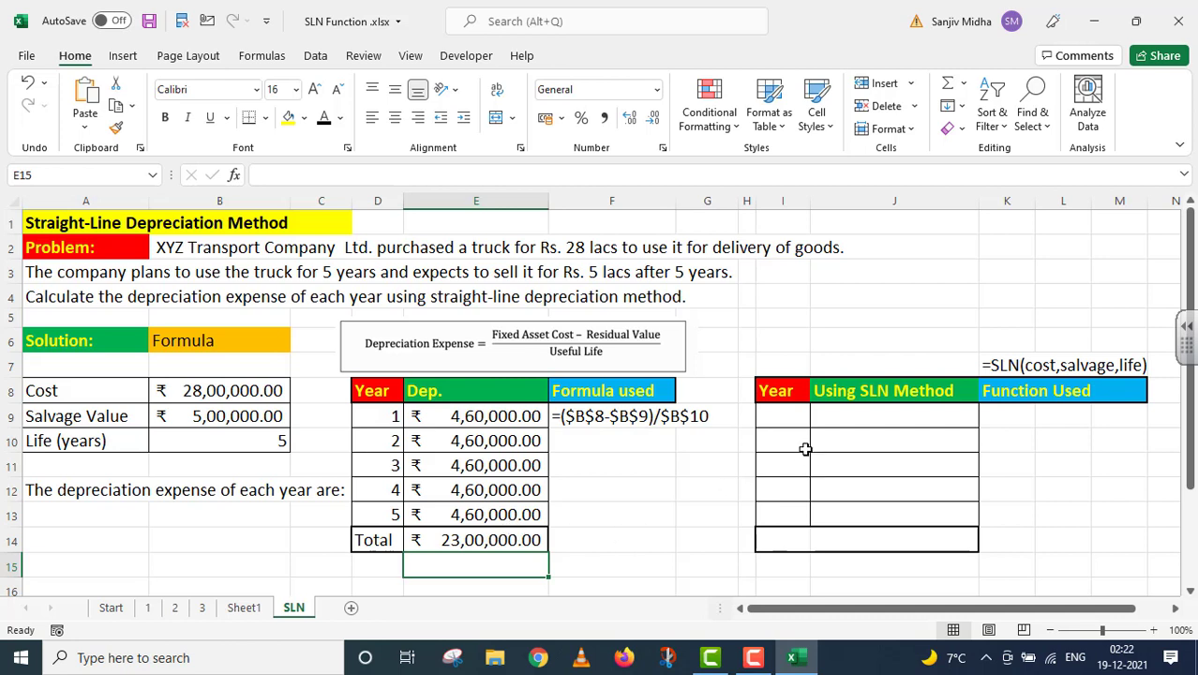
Step: Fill the second table's Year column, I9:I13, with the series 1 to 5
{"action": "left_click", "coordinate": [792, 414]}
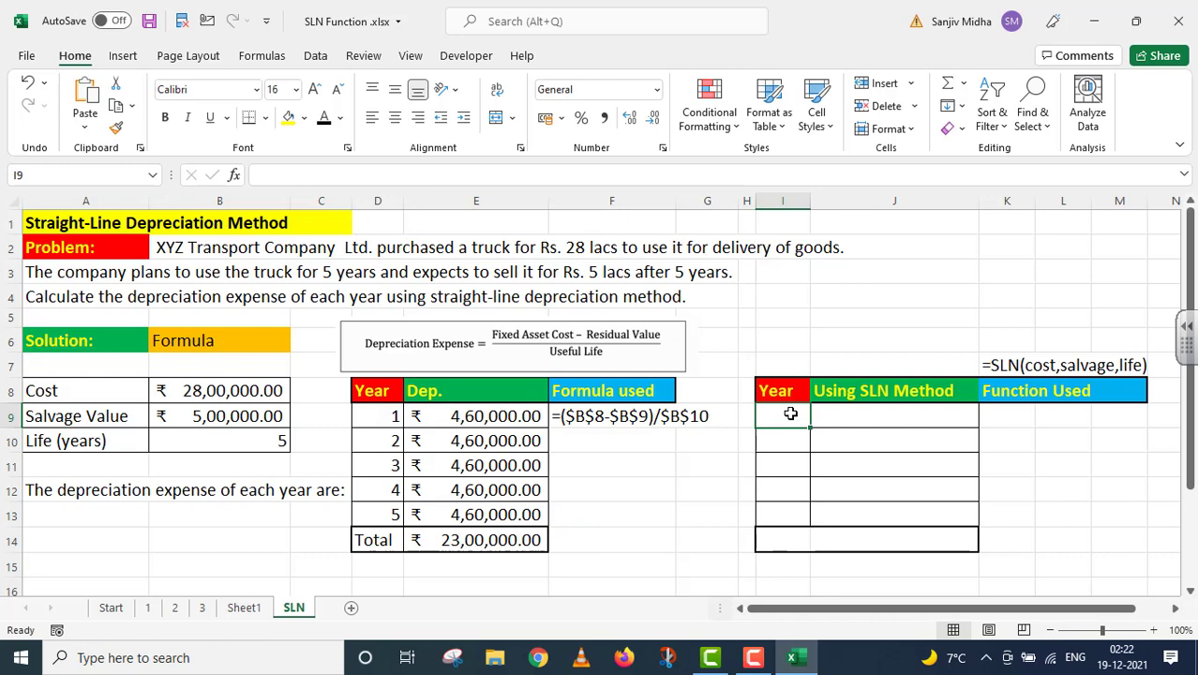
{"action": "type", "text": "1"}
{"action": "key", "text": "Return"}
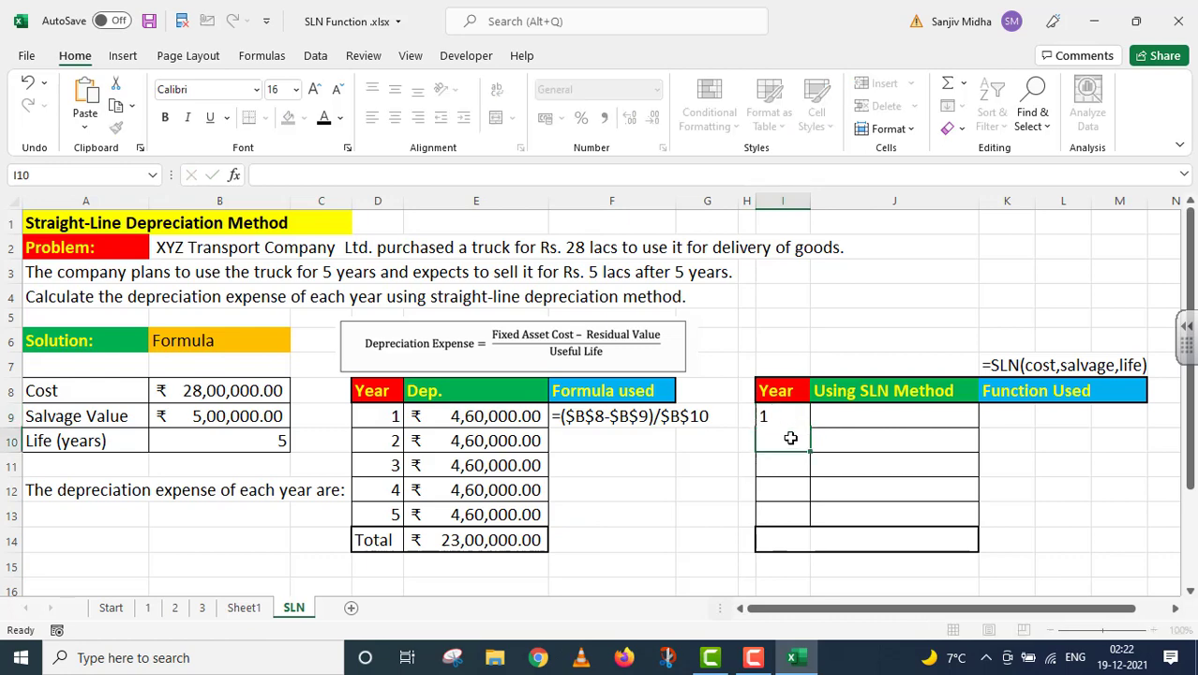
{"action": "type", "text": "2"}
{"action": "left_click_drag", "start_coordinate": [787, 416], "coordinate": [816, 523]}
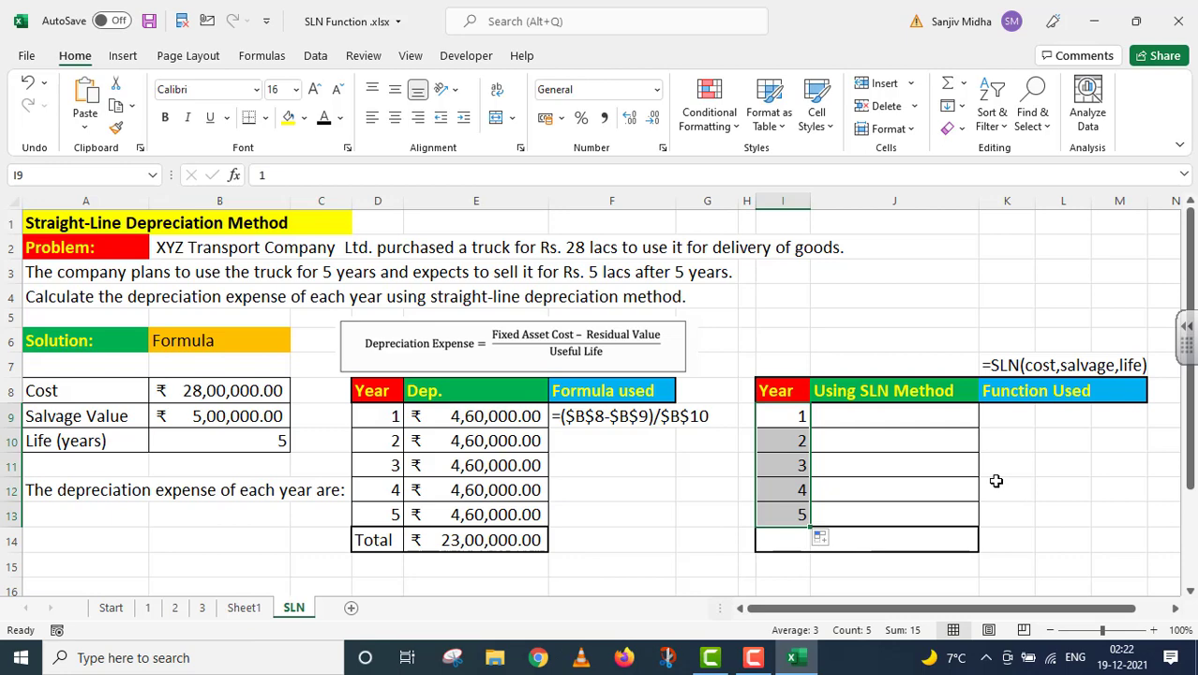
Step: Enter =SLN($B$8,$B$9,$B$10) in J9 under Using SLN Method and fill it down through year 5 in J13
{"action": "left_click", "coordinate": [837, 411]}
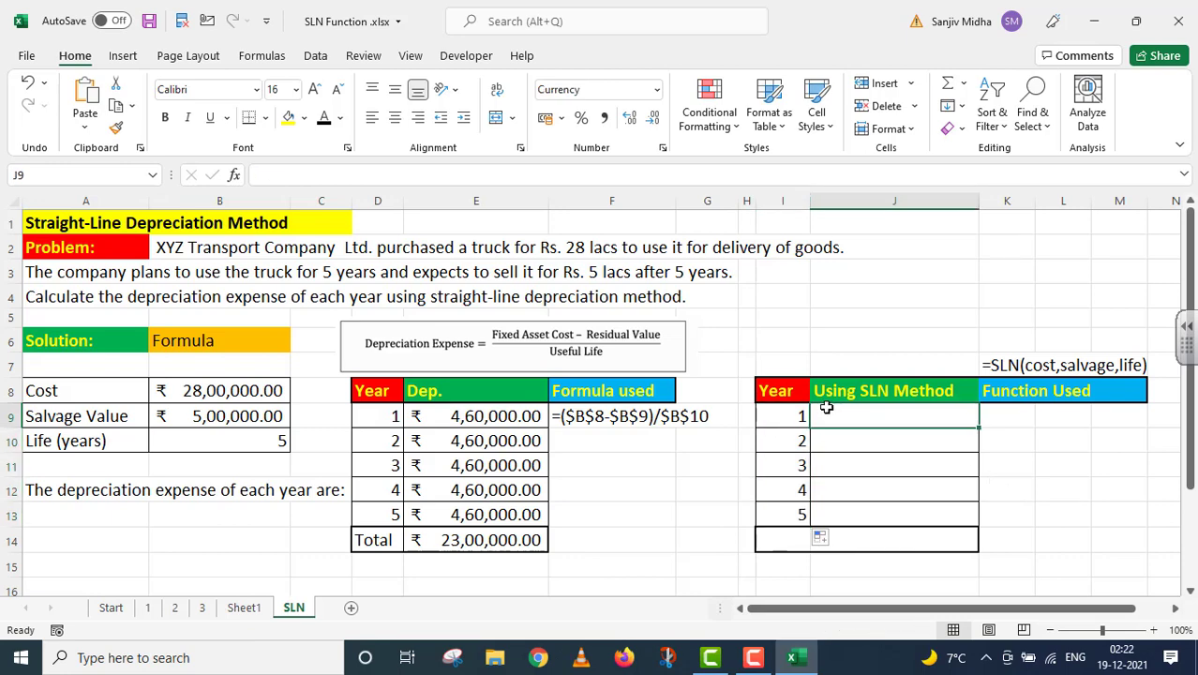
{"action": "type", "text": "="}
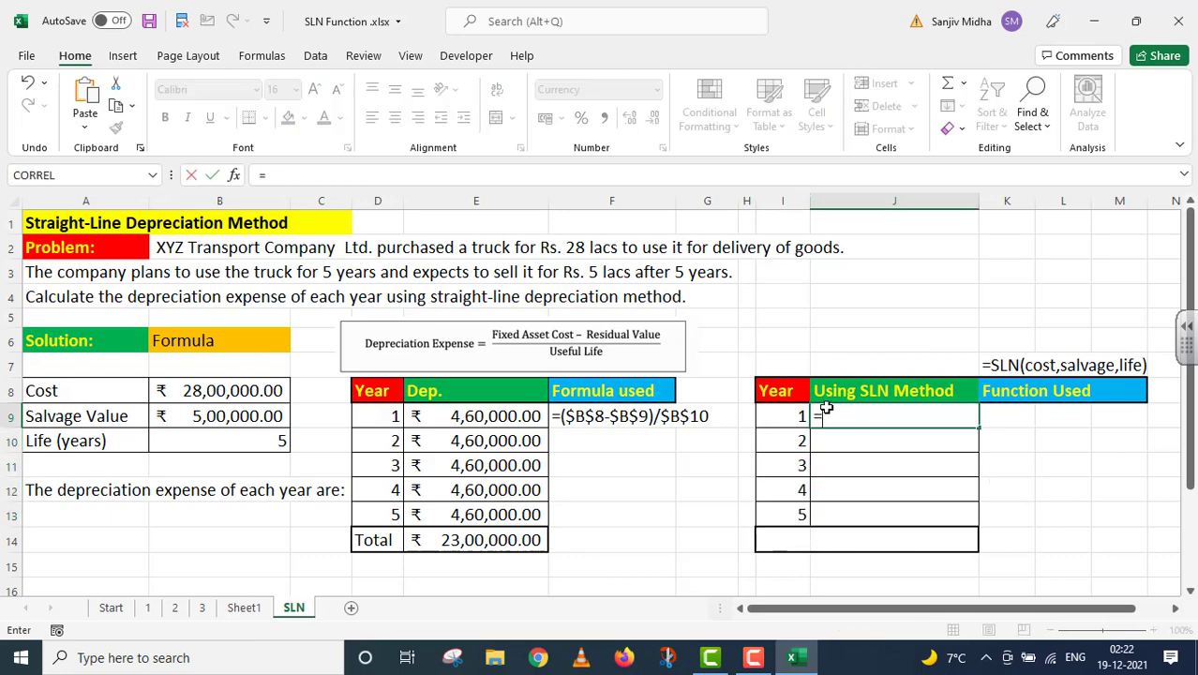
{"action": "type", "text": "SLN("}
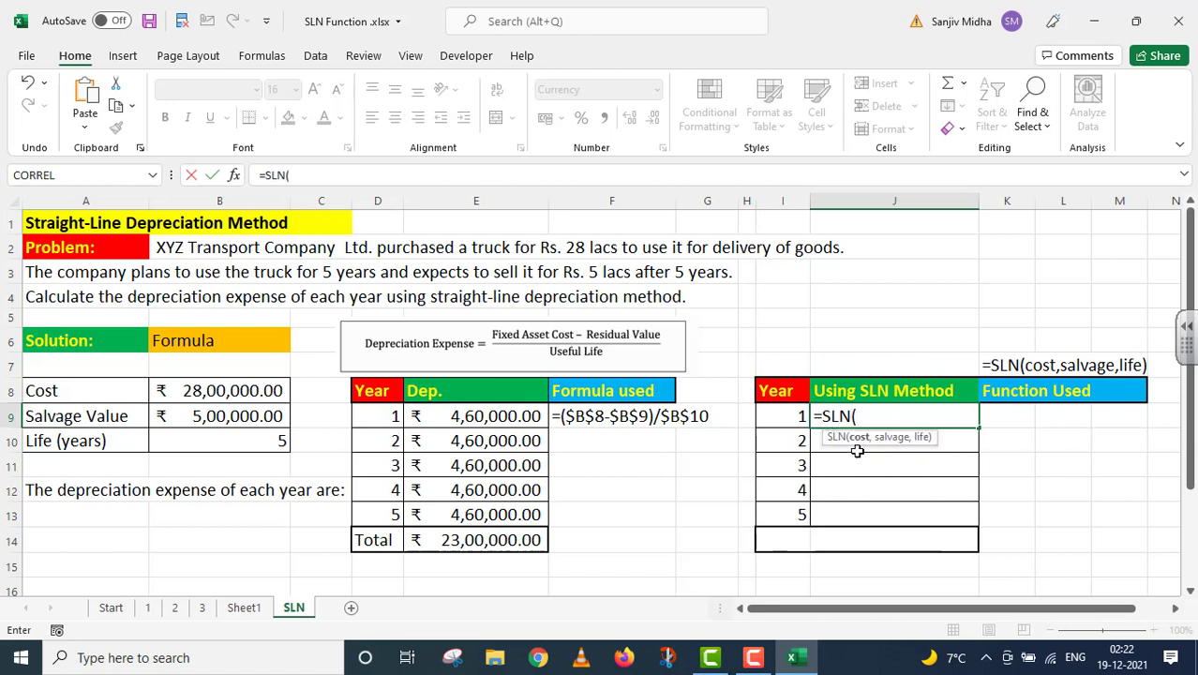
{"action": "left_click", "coordinate": [270, 394]}
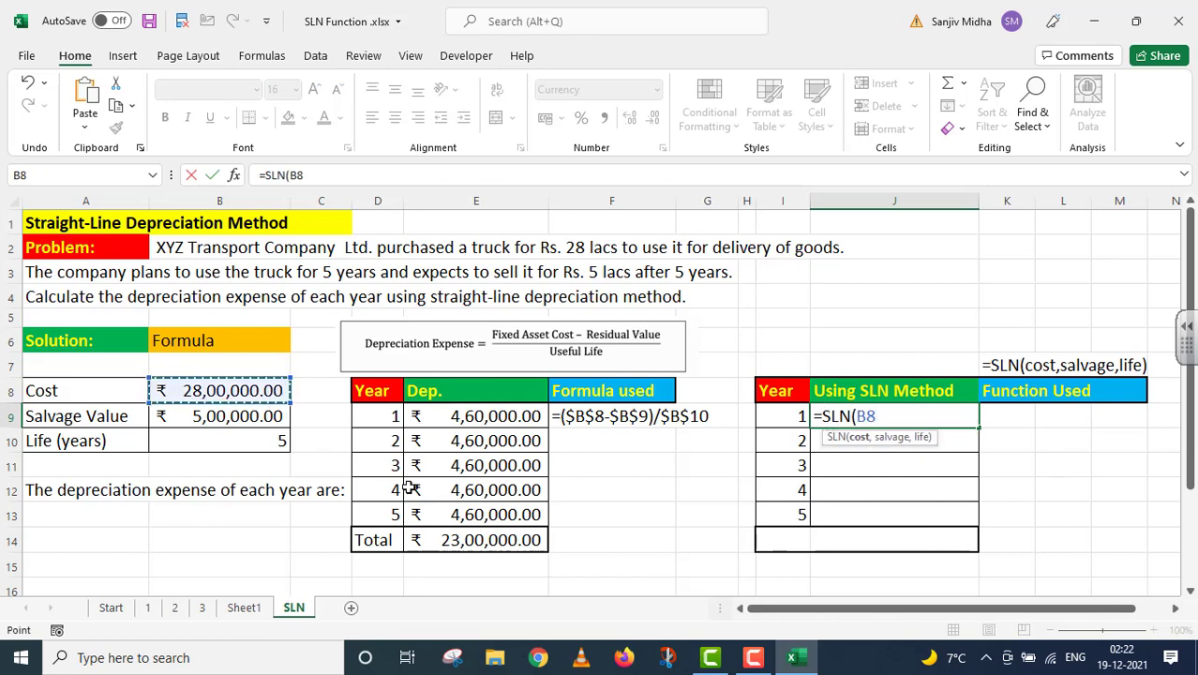
{"action": "key", "text": "F4"}
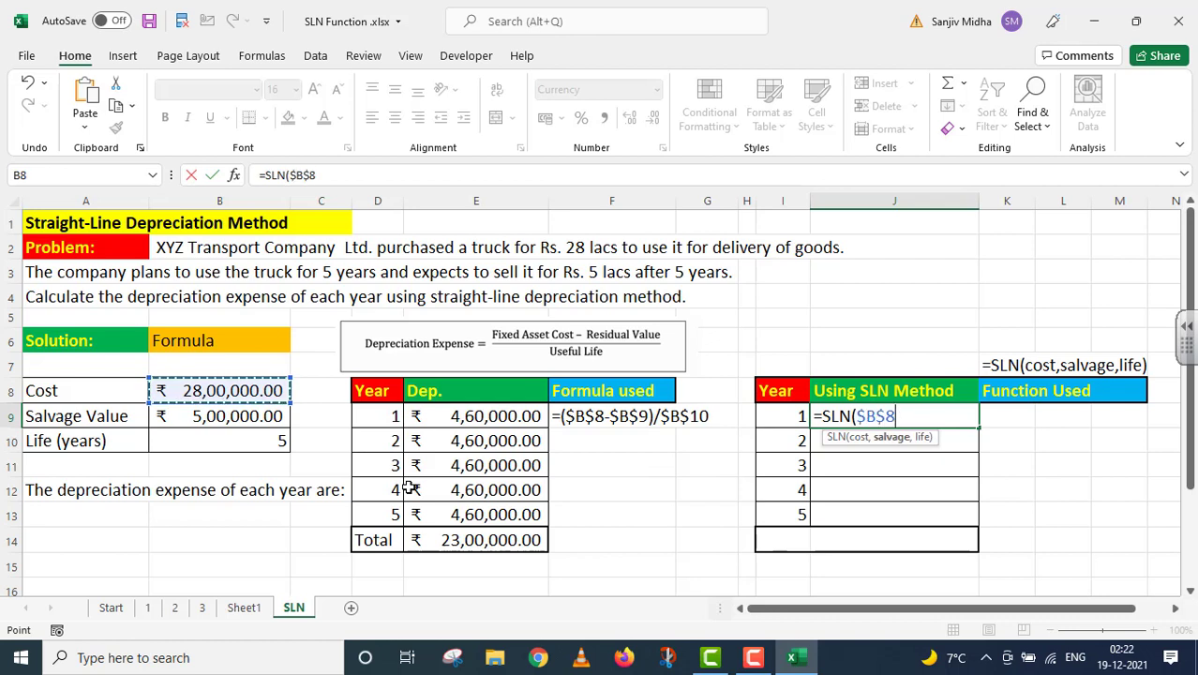
{"action": "type", "text": ","}
{"action": "left_click", "coordinate": [217, 418]}
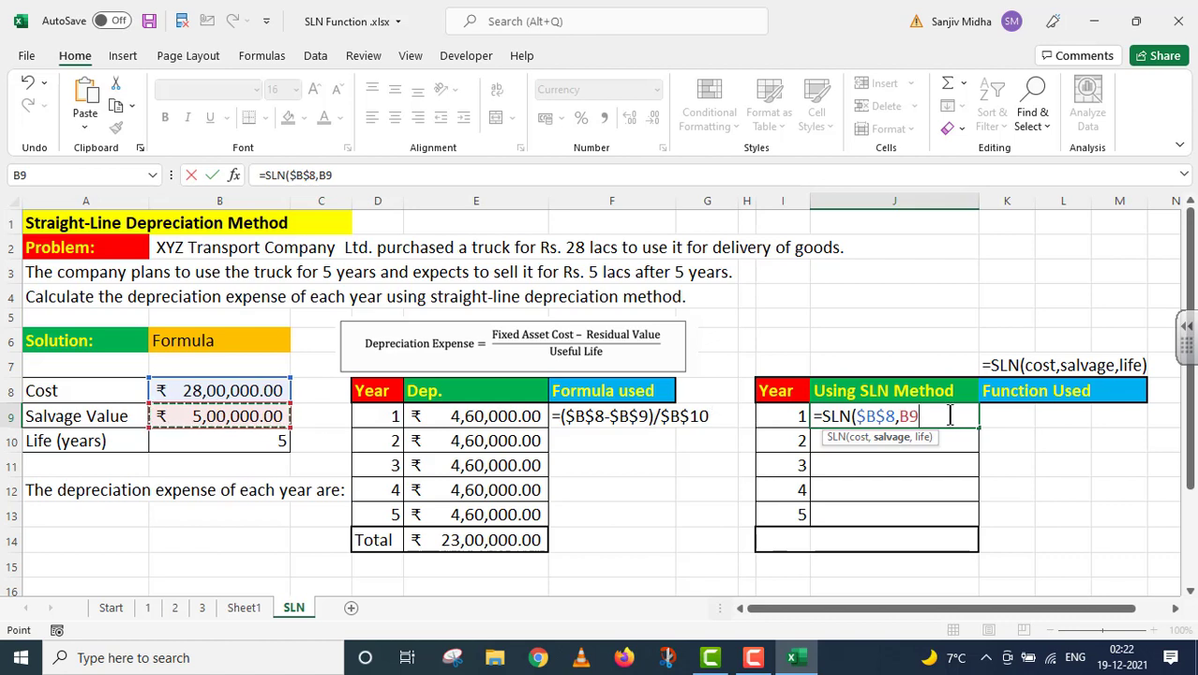
{"action": "key", "text": "F4"}
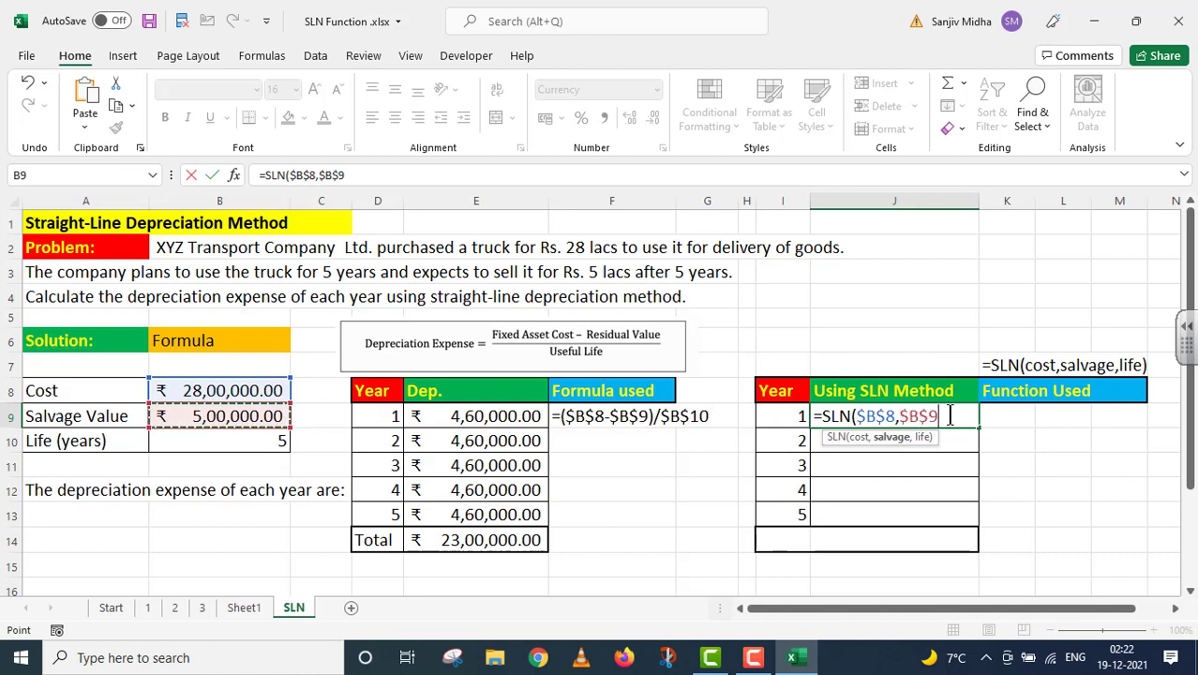
{"action": "type", "text": ","}
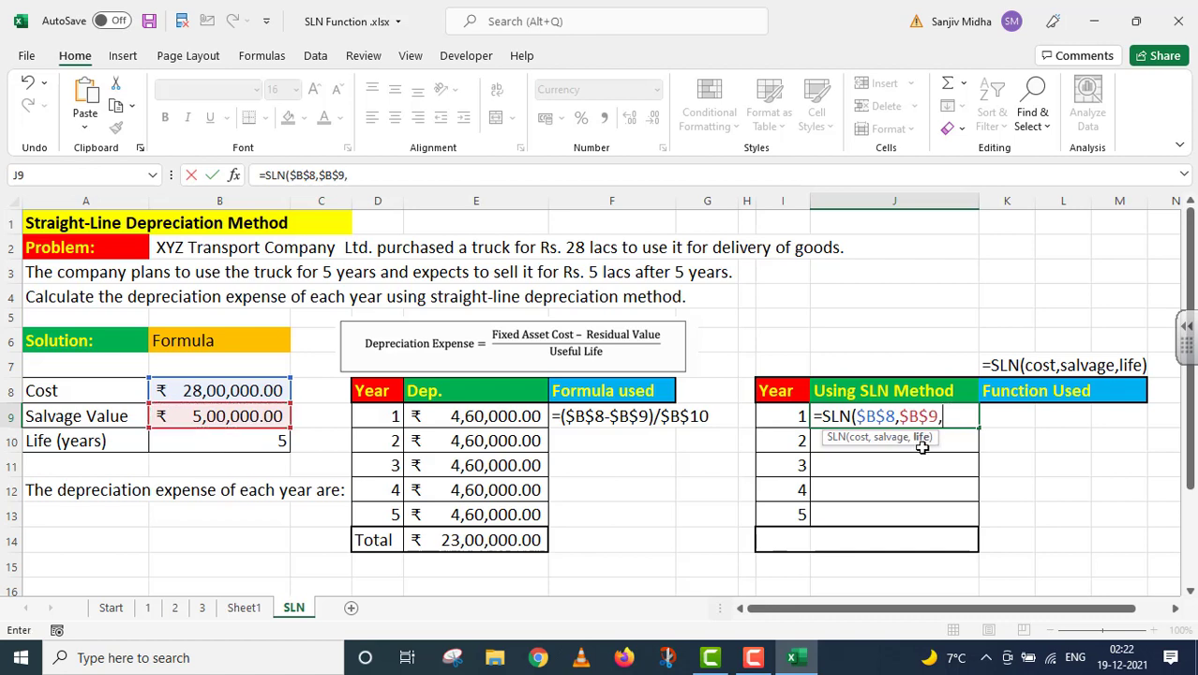
{"action": "left_click", "coordinate": [262, 439]}
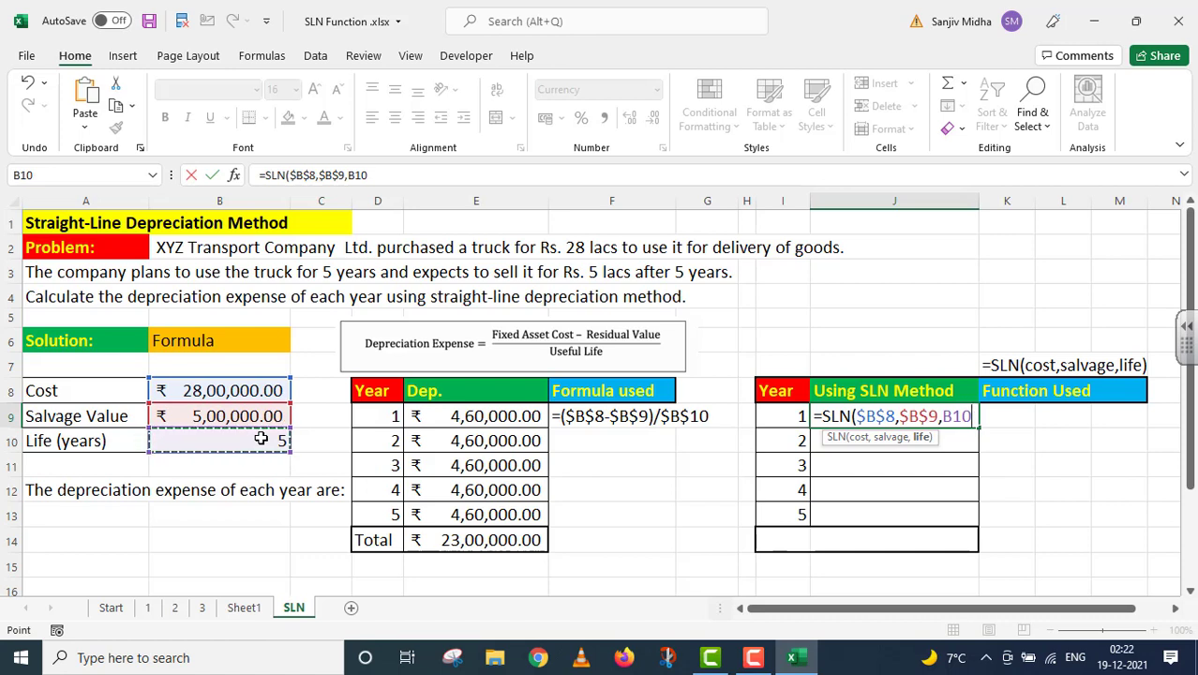
{"action": "key", "text": "F4"}
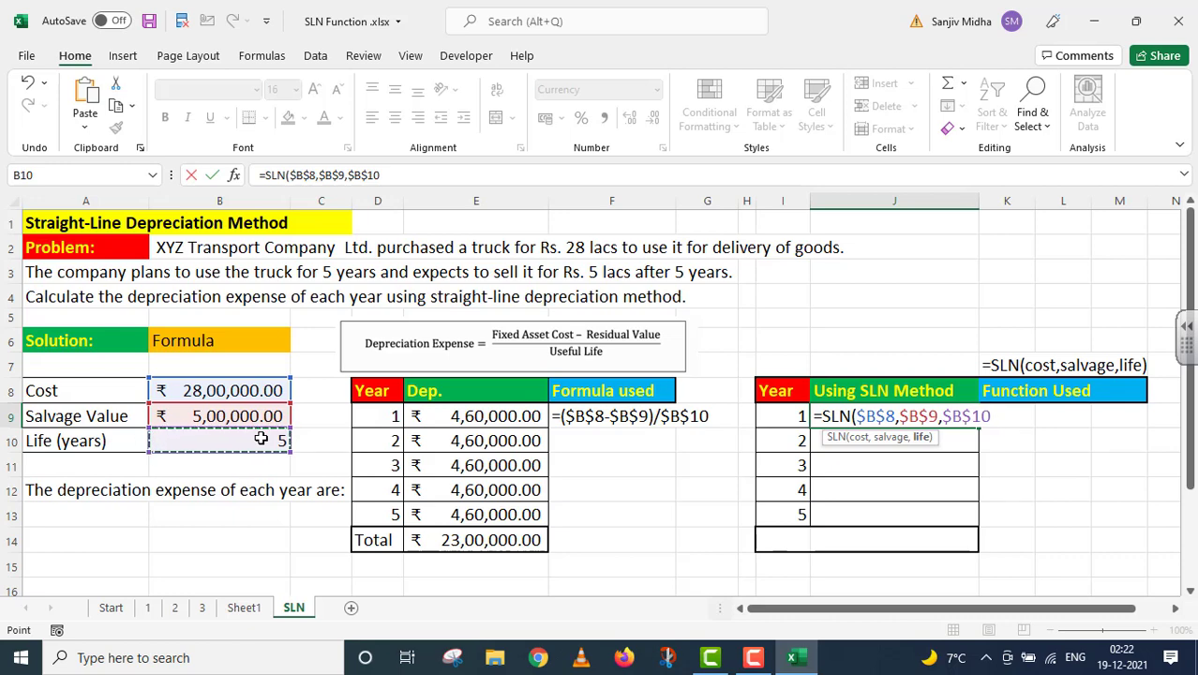
{"action": "type", "text": ")"}
{"action": "key", "text": "Return"}
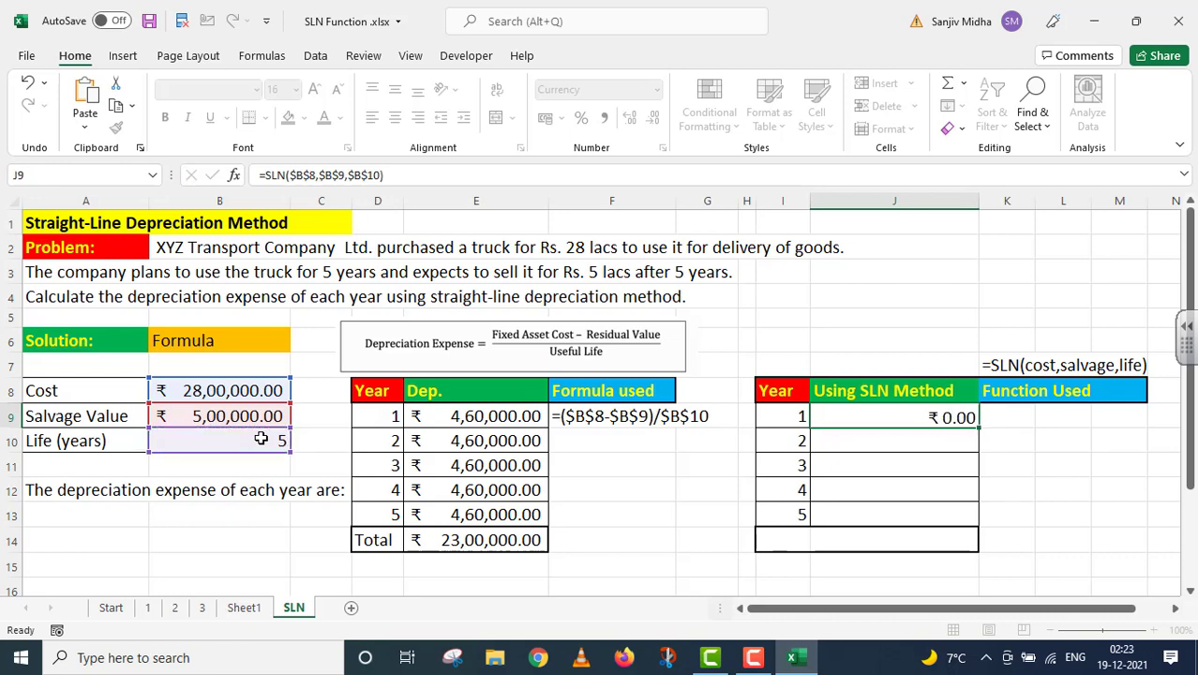
{"action": "left_click", "coordinate": [914, 415]}
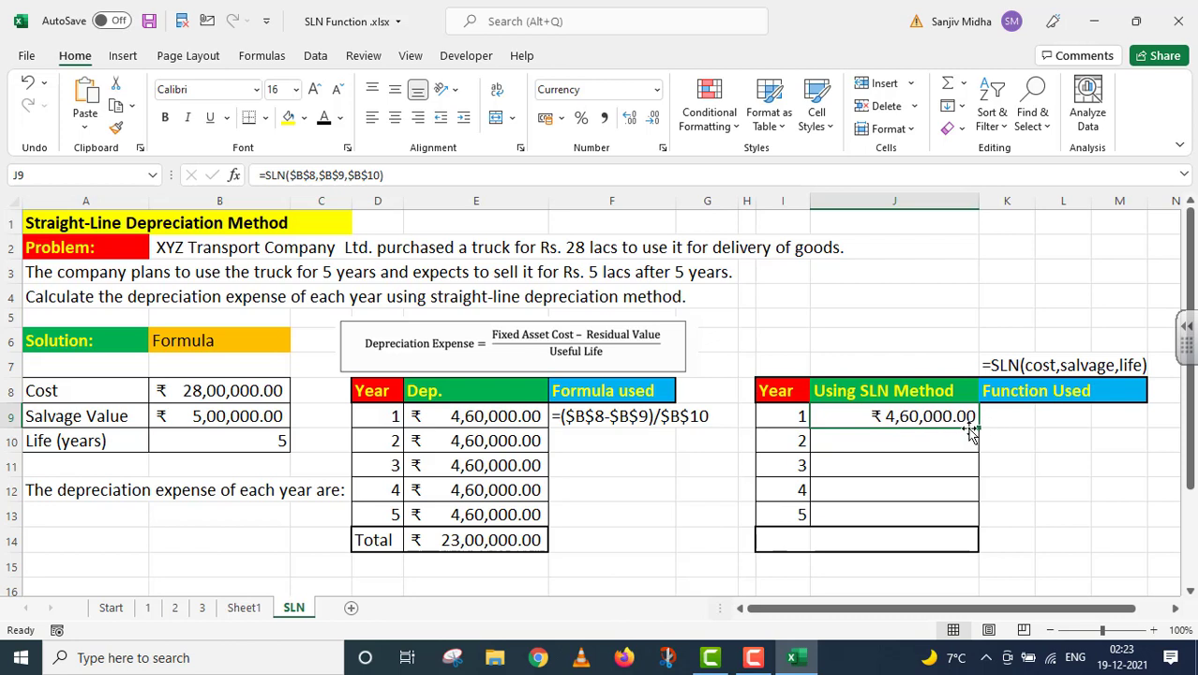
{"action": "left_click_drag", "start_coordinate": [980, 428], "coordinate": [984, 527]}
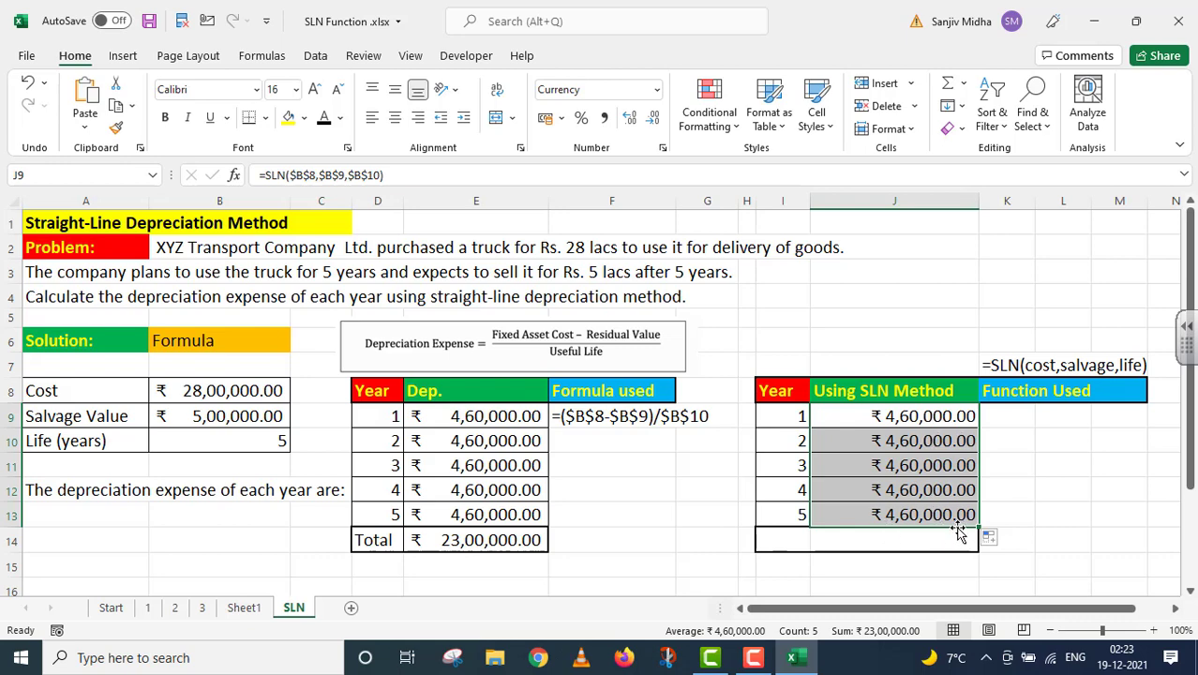
Step: Label cell I14 as Total and sum the SLN depreciation in J14 with =SUM(J9:J13)
{"action": "double_click", "coordinate": [770, 535]}
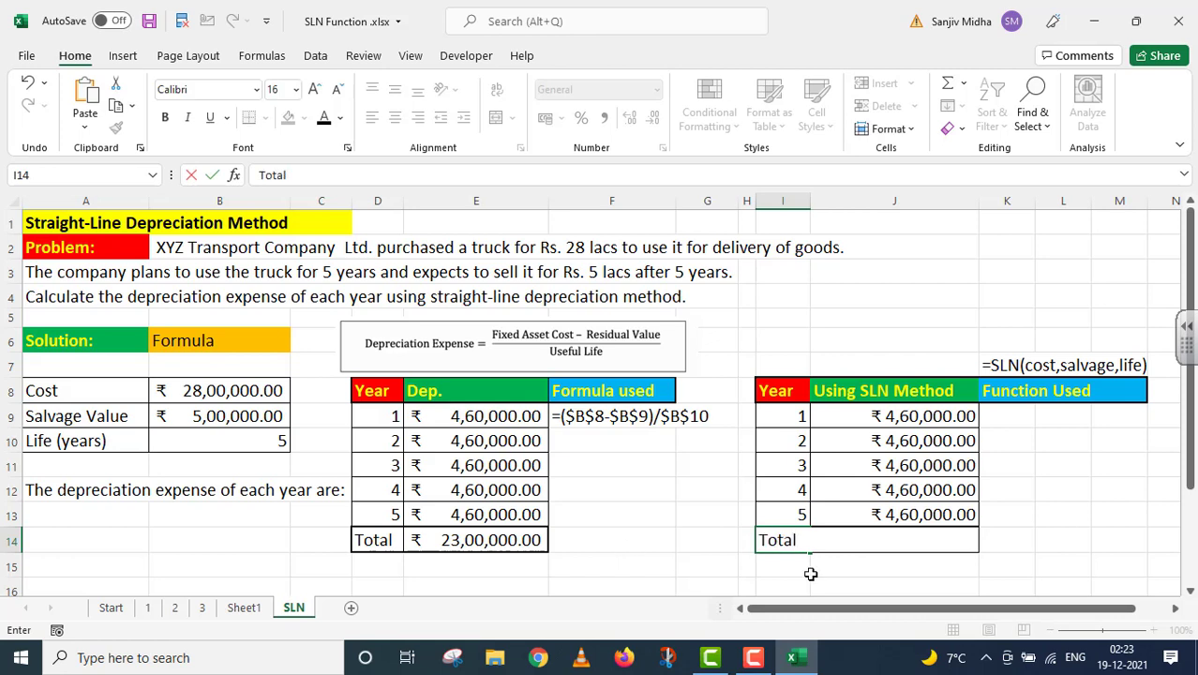
{"action": "left_click", "coordinate": [853, 546]}
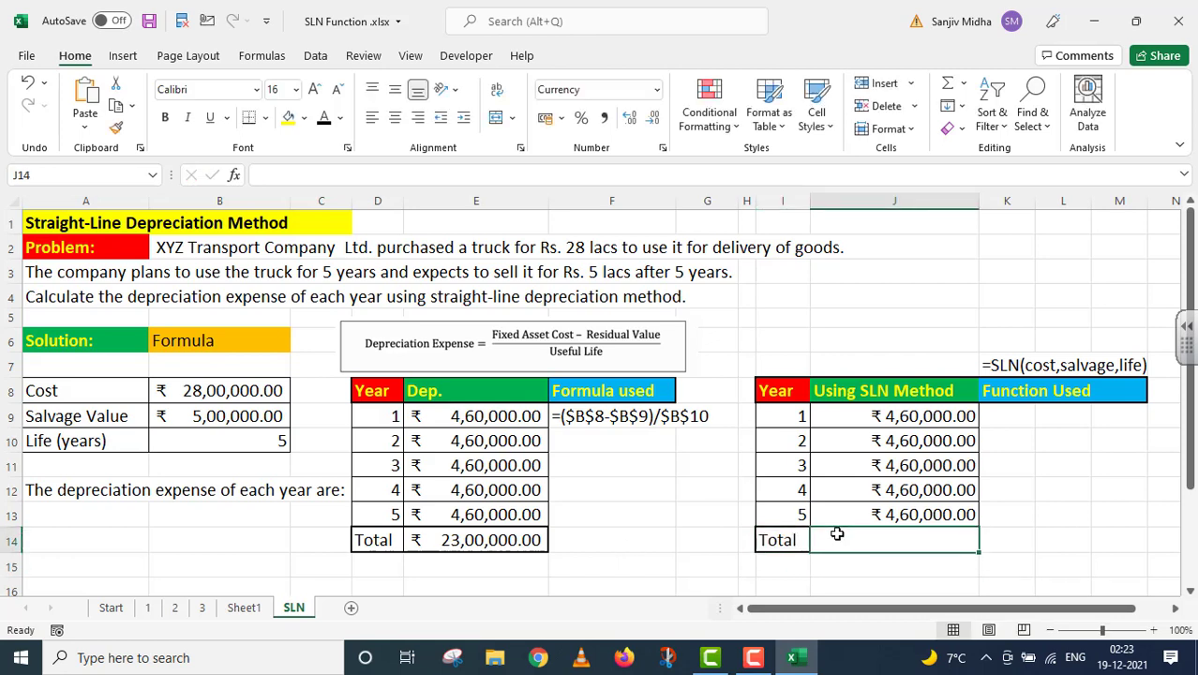
{"action": "type", "text": "=SU"}
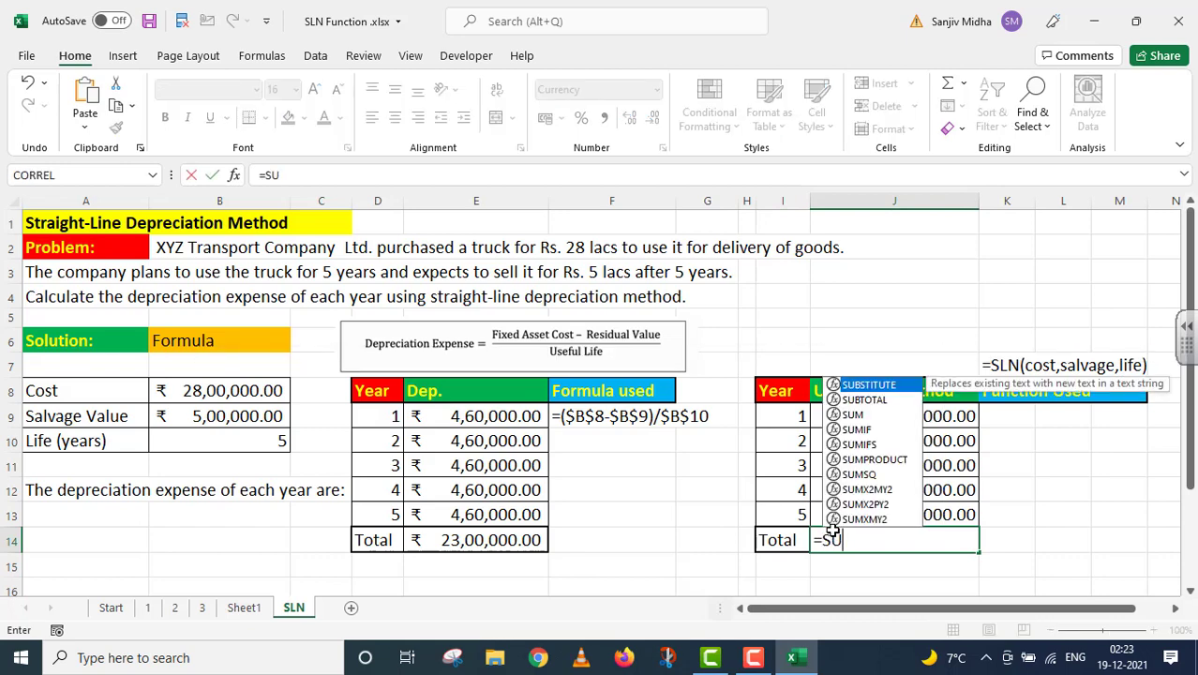
{"action": "type", "text": "M("}
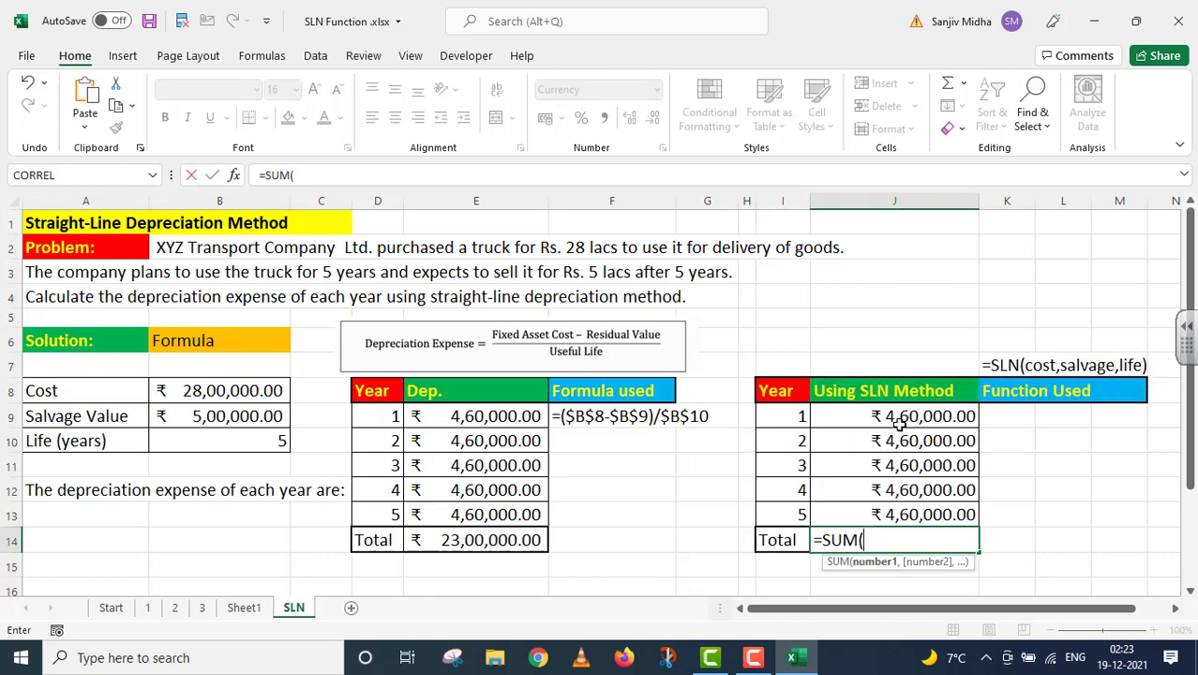
{"action": "left_click", "coordinate": [897, 424]}
{"action": "left_click_drag", "start_coordinate": [897, 438], "coordinate": [882, 511]}
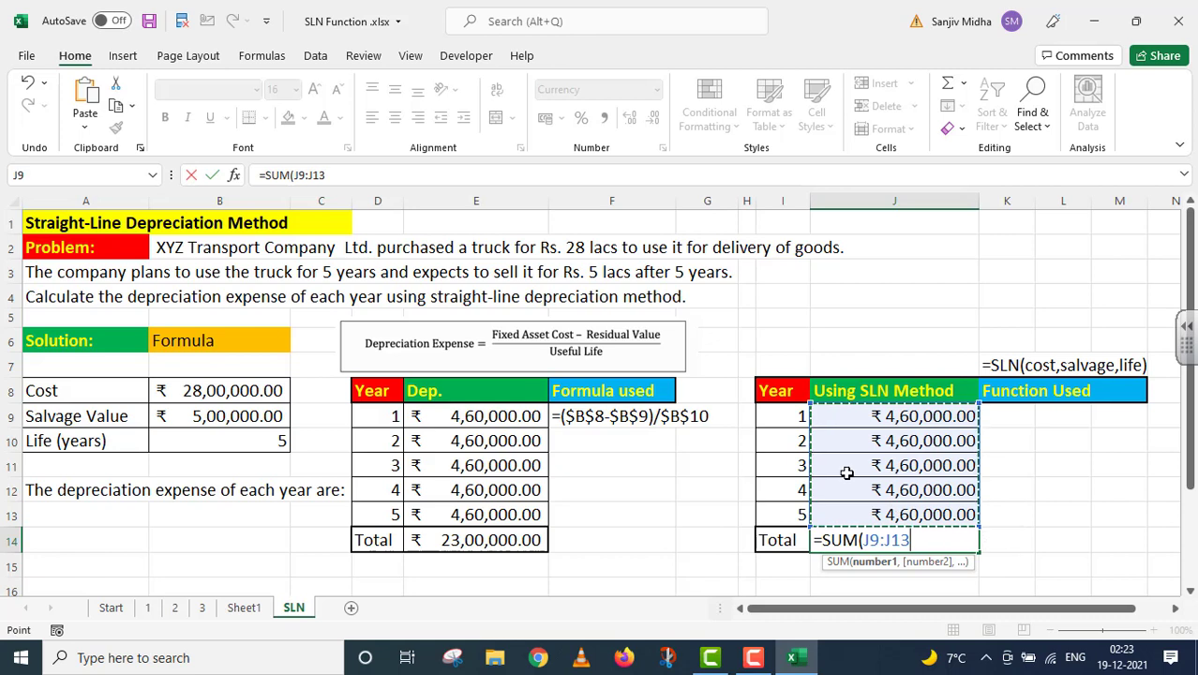
{"action": "type", "text": ")"}
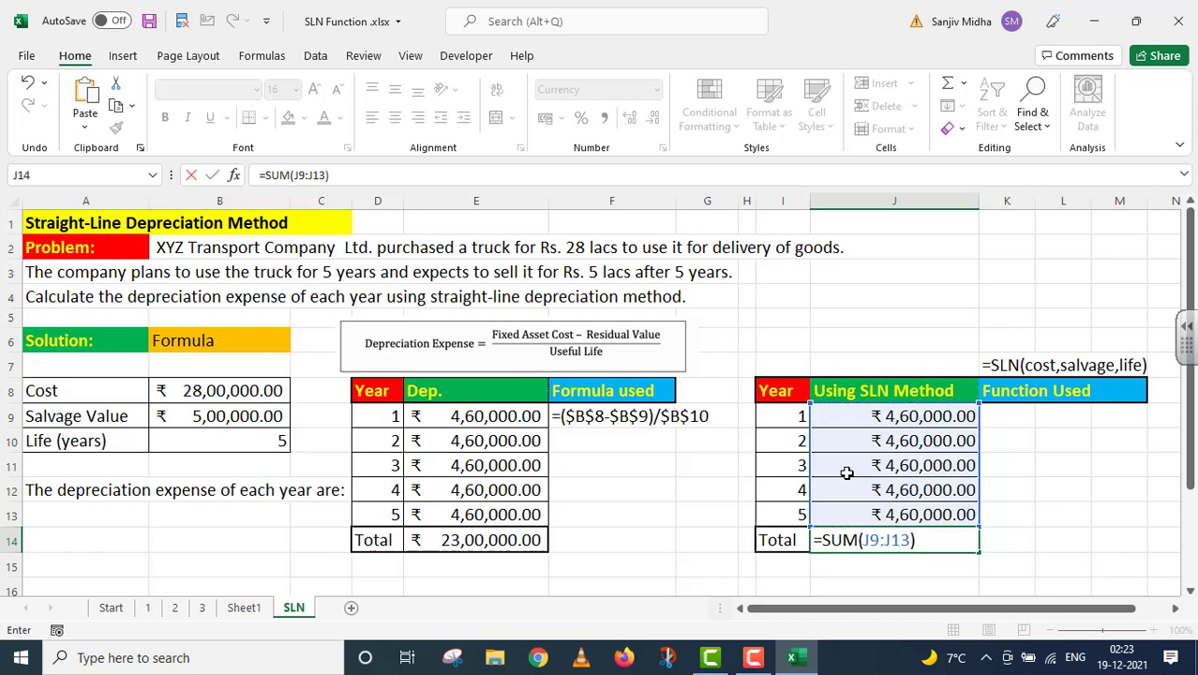
{"action": "key", "text": "Return"}
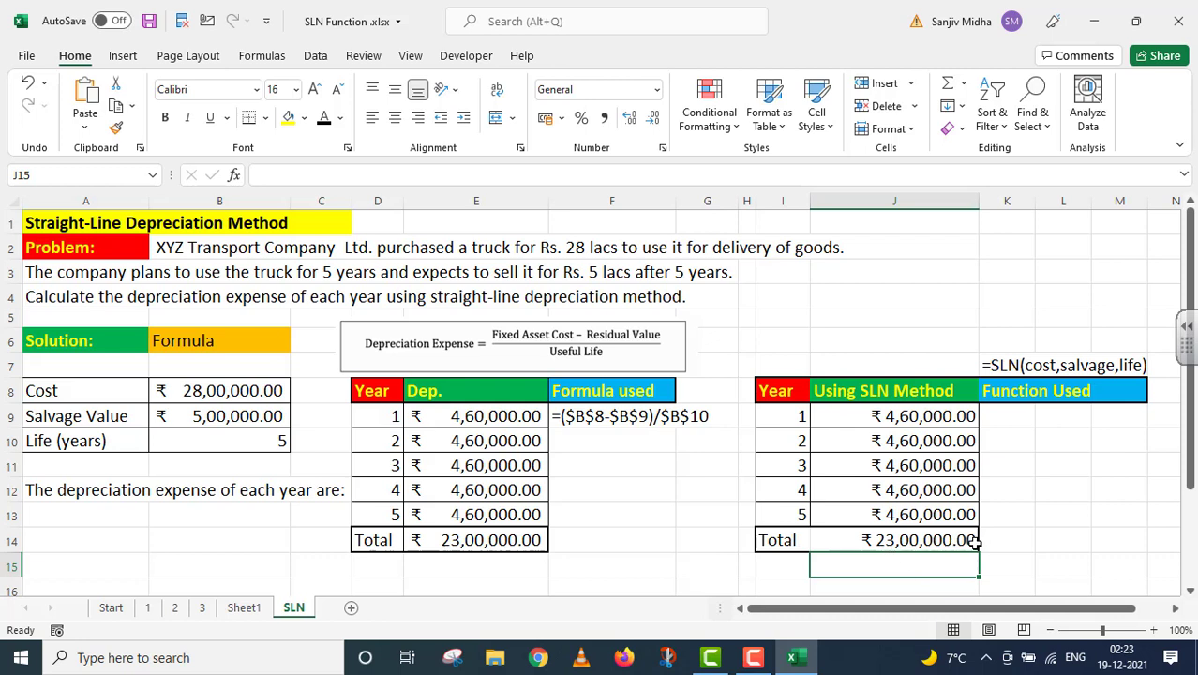
Step: Copy the SLN formula from J9 and paste it as text into K9 under Function Used, preceded by an apostrophe
{"action": "left_click", "coordinate": [949, 419]}
{"action": "left_click", "coordinate": [410, 174]}
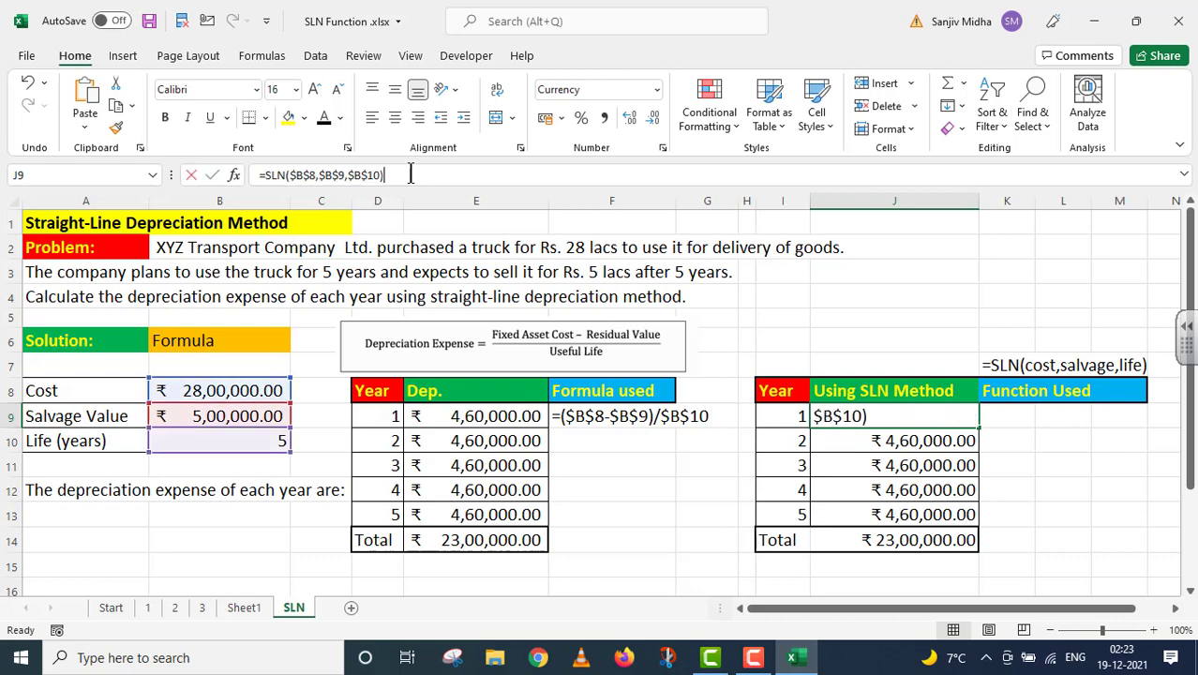
{"action": "left_click_drag", "start_coordinate": [410, 175], "coordinate": [259, 175]}
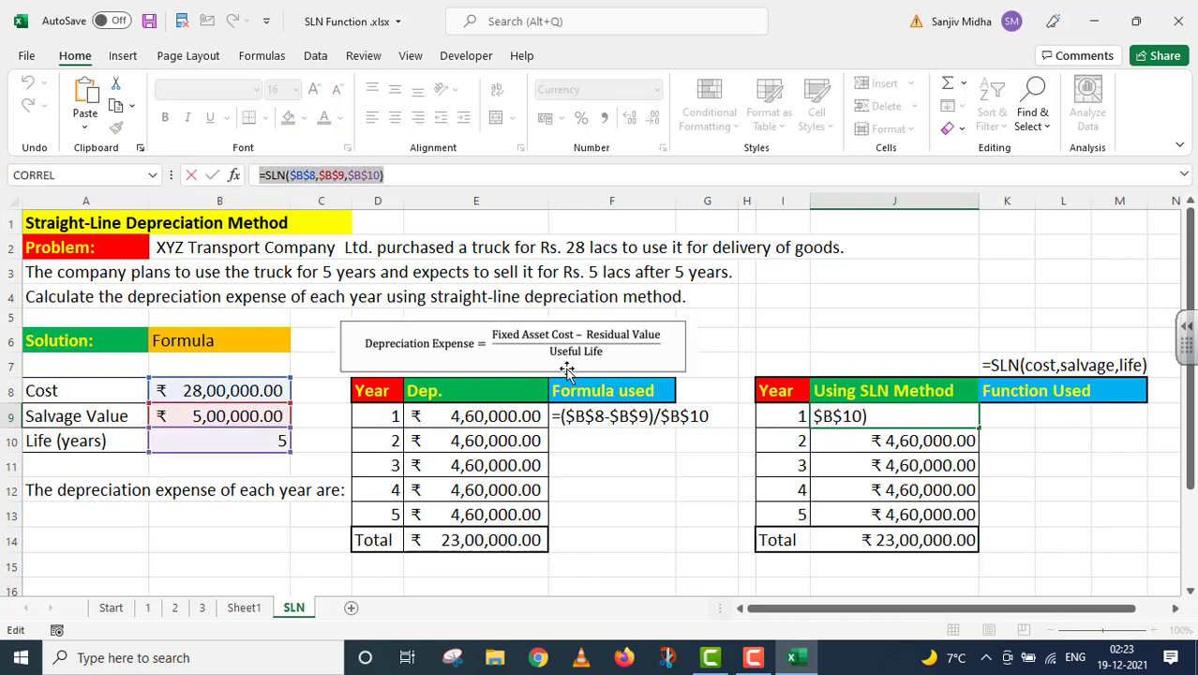
{"action": "key", "text": "ctrl+c"}
{"action": "key", "text": "Tab"}
{"action": "type", "text": "'"}
{"action": "key", "text": "ctrl+v"}
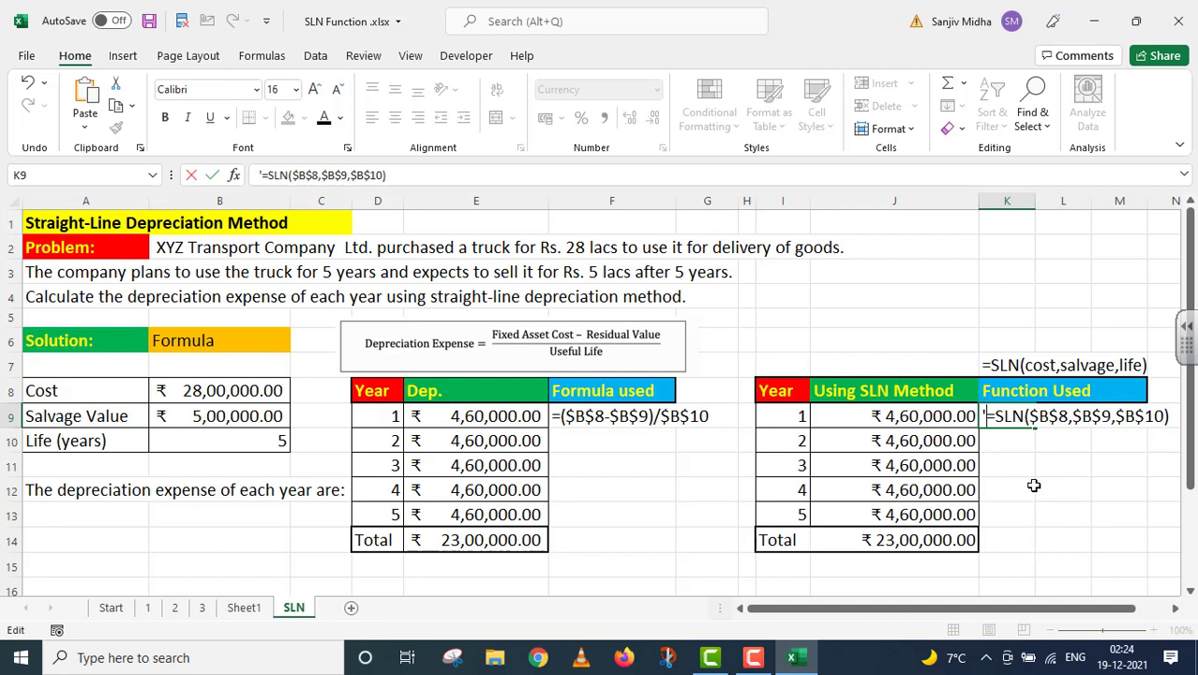
Step: Insert a 3-D stacked column chart from the second table's Year and Using SLN Method data, I8:J13
{"action": "left_click", "coordinate": [781, 392]}
{"action": "left_click_drag", "start_coordinate": [784, 413], "coordinate": [796, 514]}
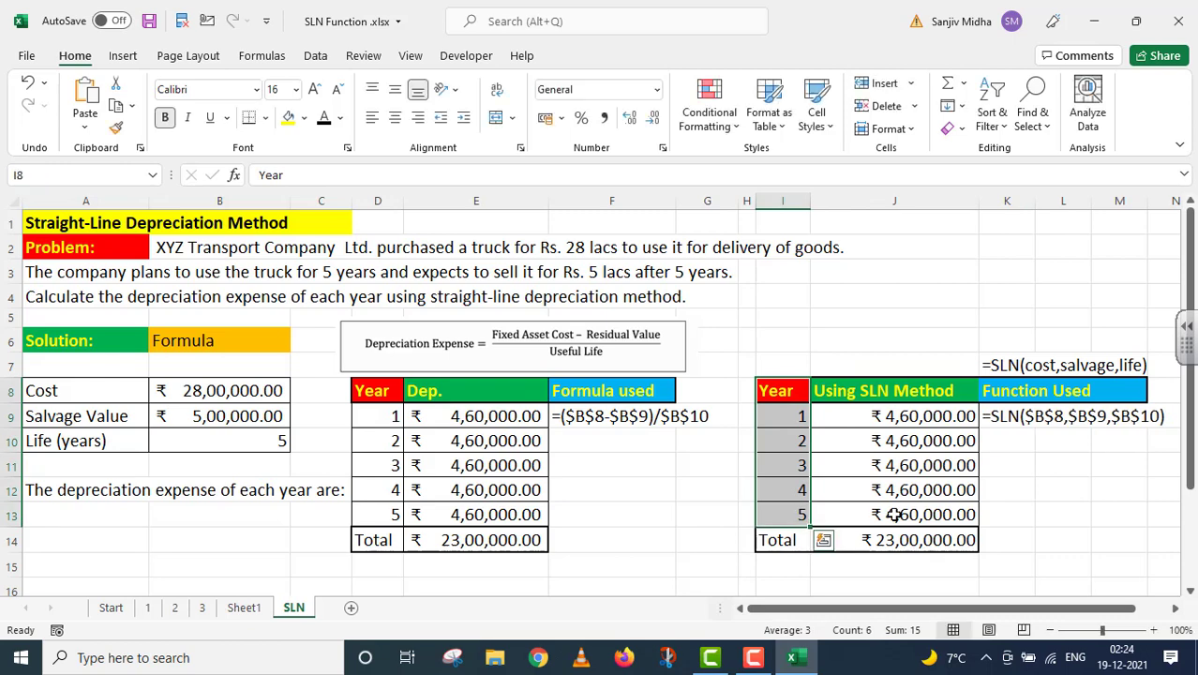
{"action": "left_click", "coordinate": [876, 390], "text": "ctrl"}
{"action": "left_click_drag", "start_coordinate": [876, 390], "coordinate": [870, 506]}
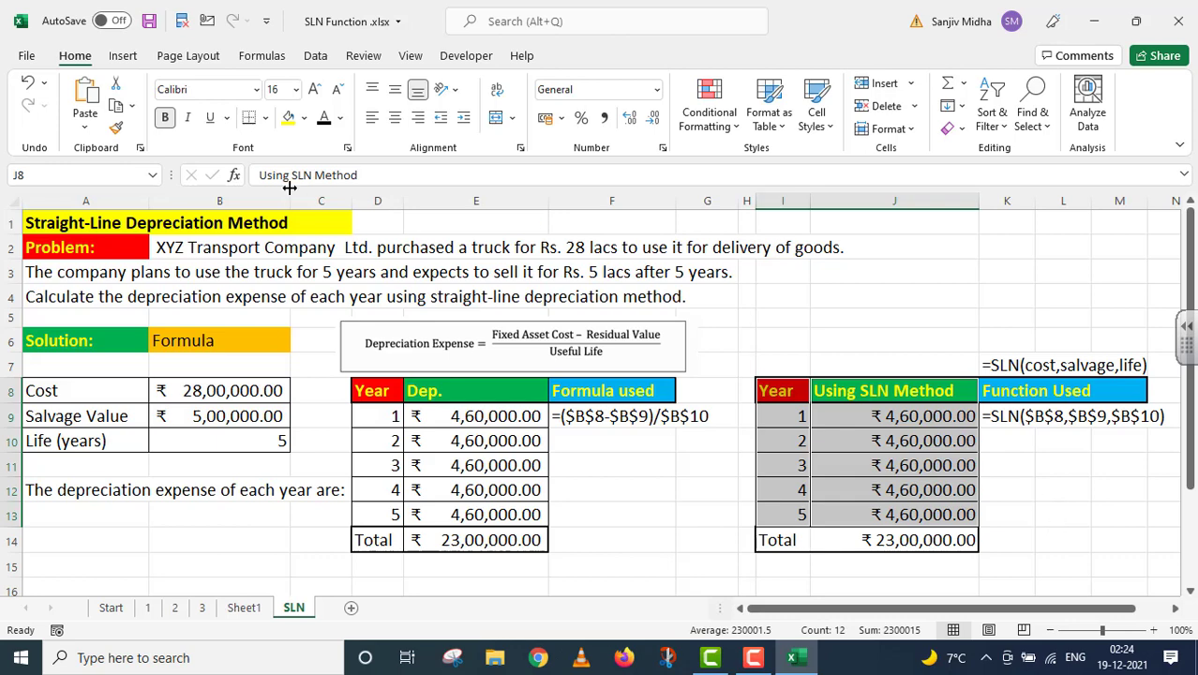
{"action": "left_click", "coordinate": [122, 56]}
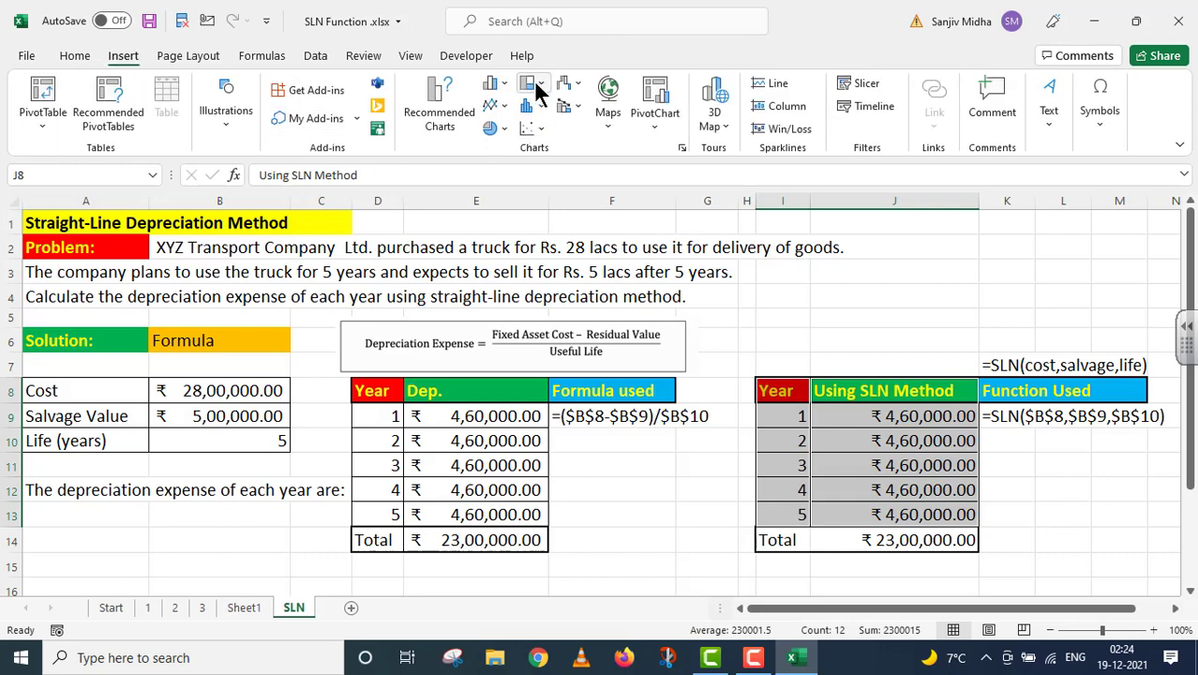
{"action": "left_click", "coordinate": [504, 85]}
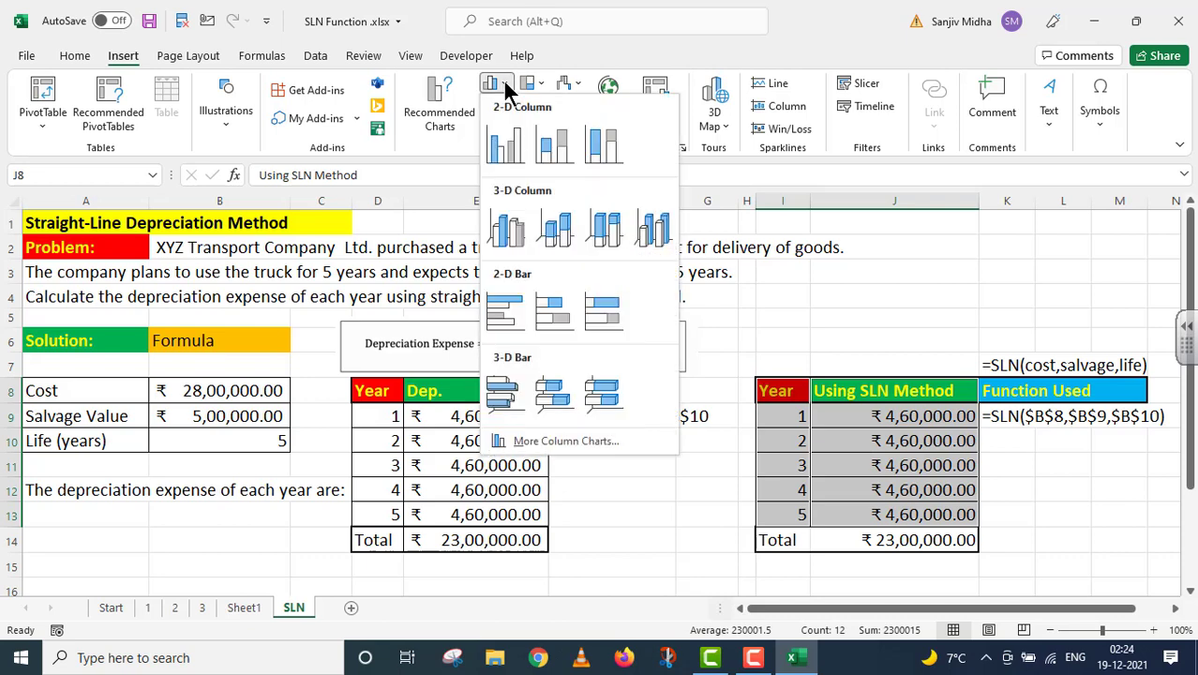
{"action": "left_click", "coordinate": [555, 230]}
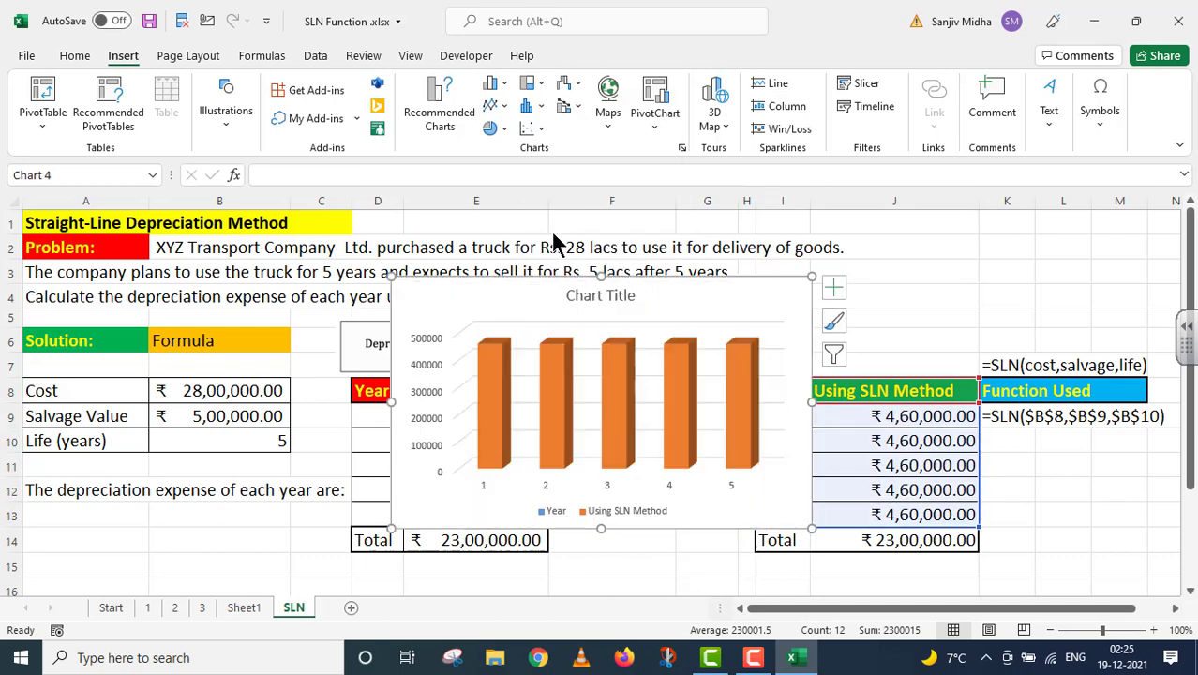
Step: Apply the dark-background chart style to the column chart and move it directly below the SLN table's Total row
{"action": "left_click", "coordinate": [633, 361]}
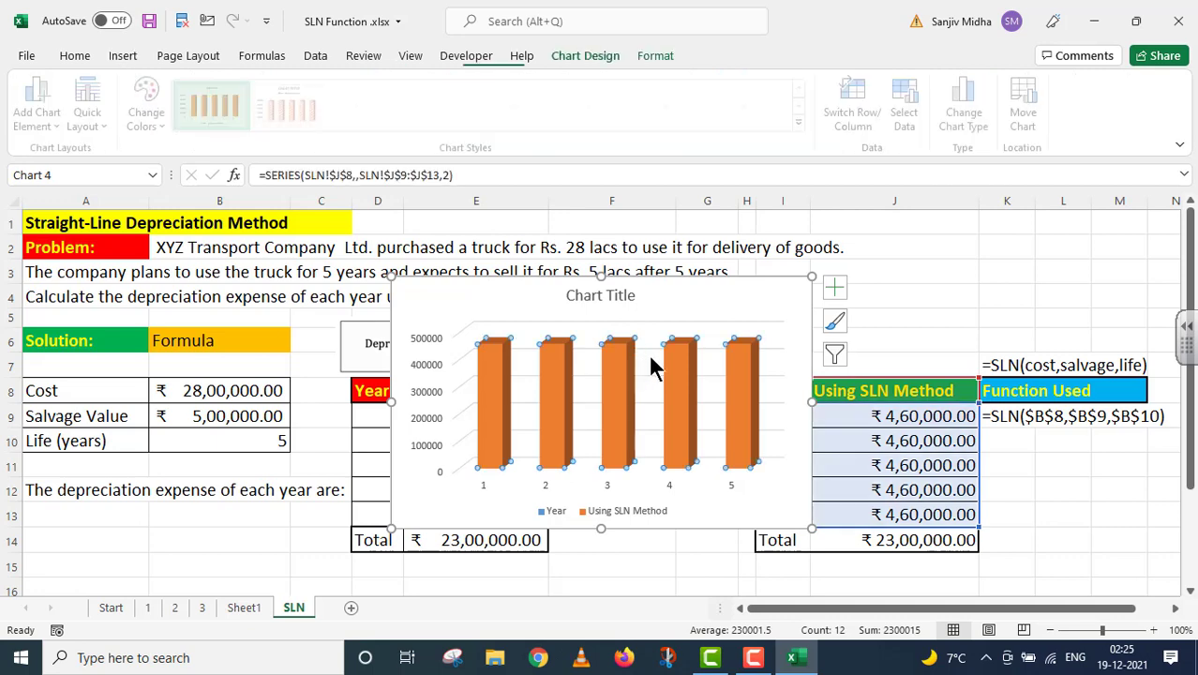
{"action": "left_click", "coordinate": [603, 100]}
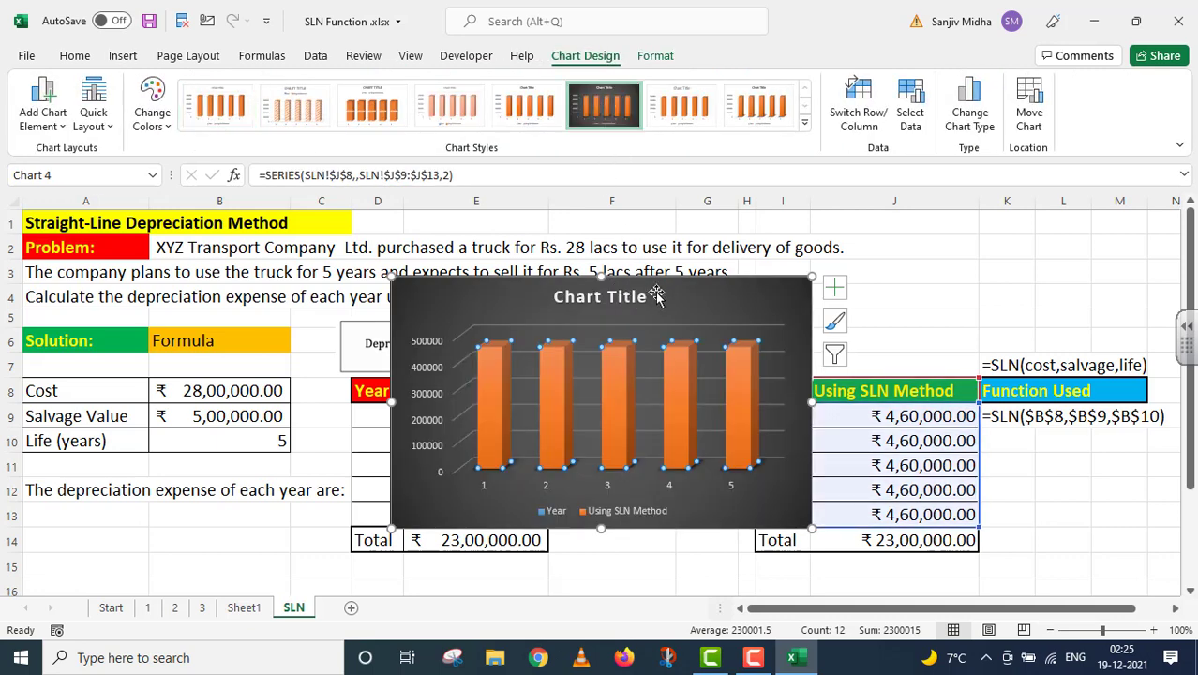
{"action": "left_click_drag", "start_coordinate": [675, 296], "coordinate": [855, 568]}
{"action": "scroll", "coordinate": [855, 567], "scroll_direction": "down", "scroll_amount": 4}
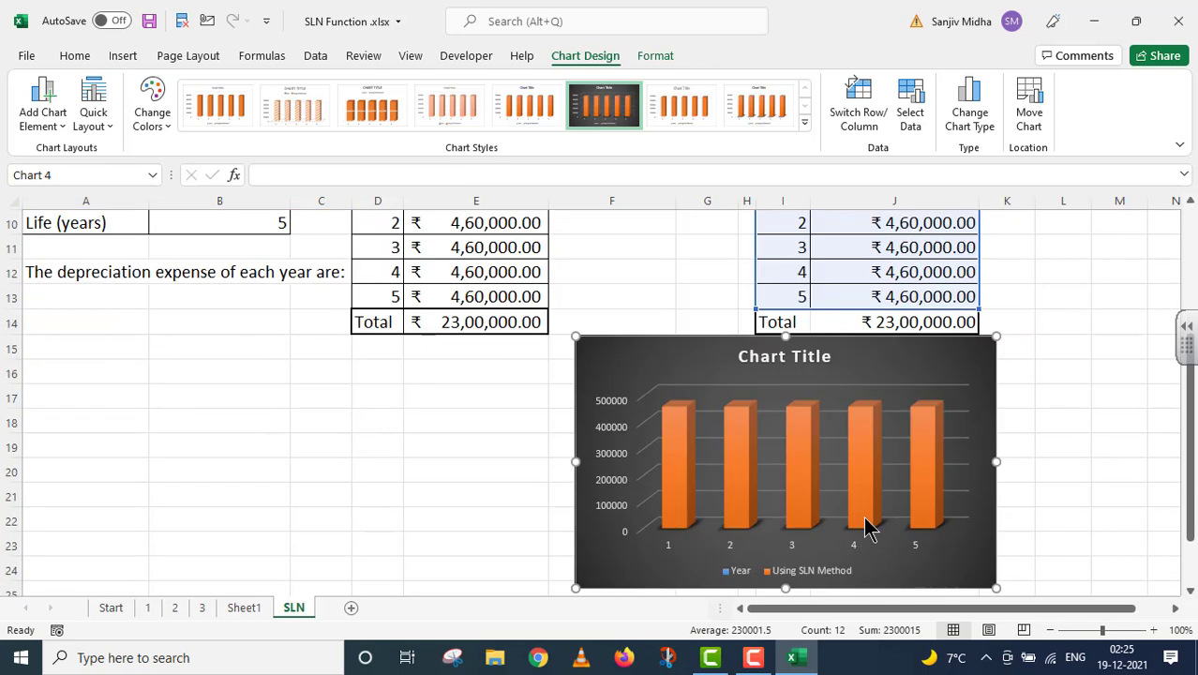
Step: Replace the chart's placeholder title with SLN Function and close the title formatting options
{"action": "double_click", "coordinate": [744, 284]}
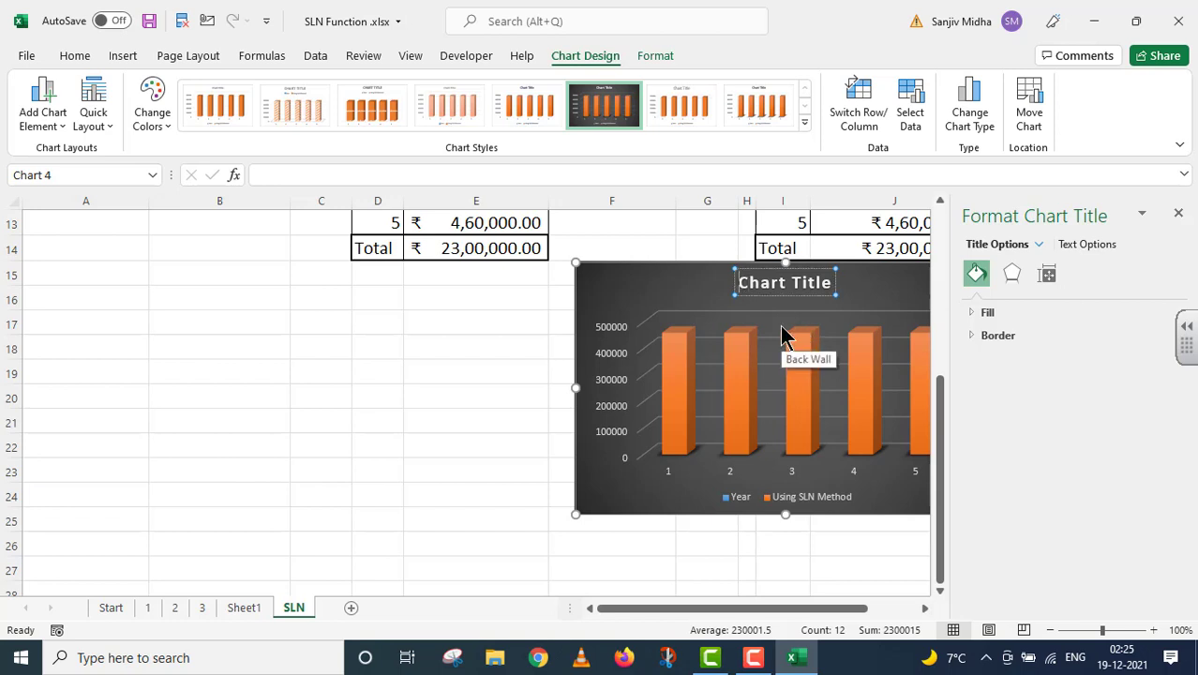
{"action": "type", "text": "SLN F"}
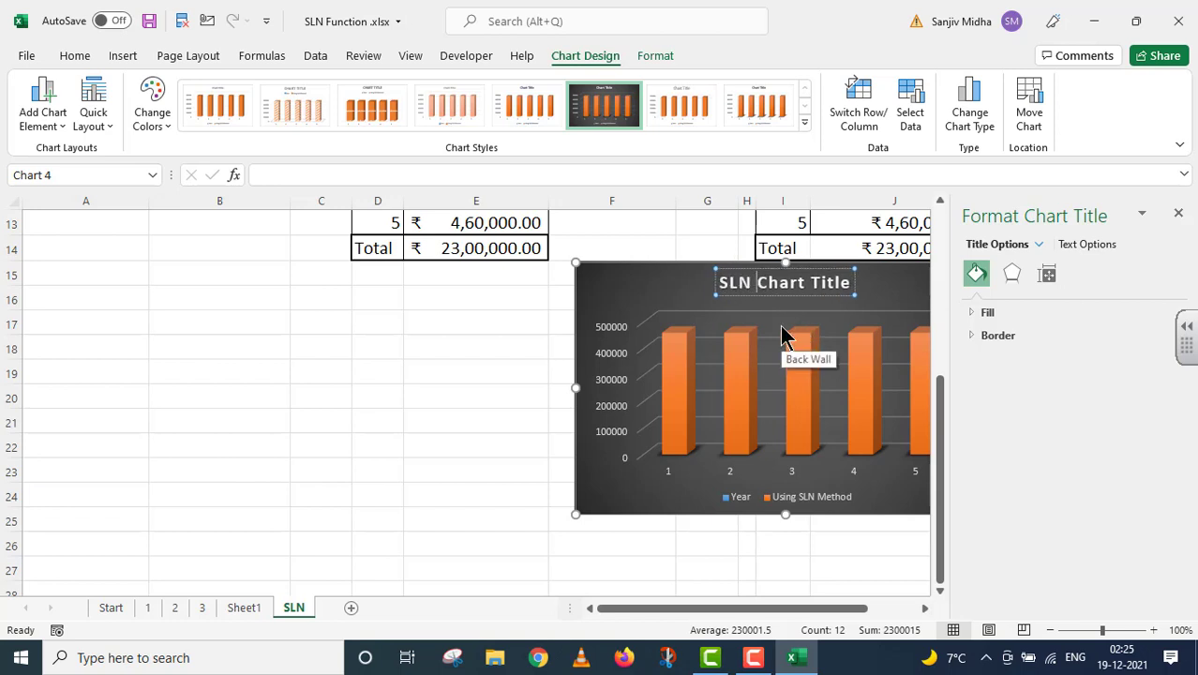
{"action": "type", "text": "unction"}
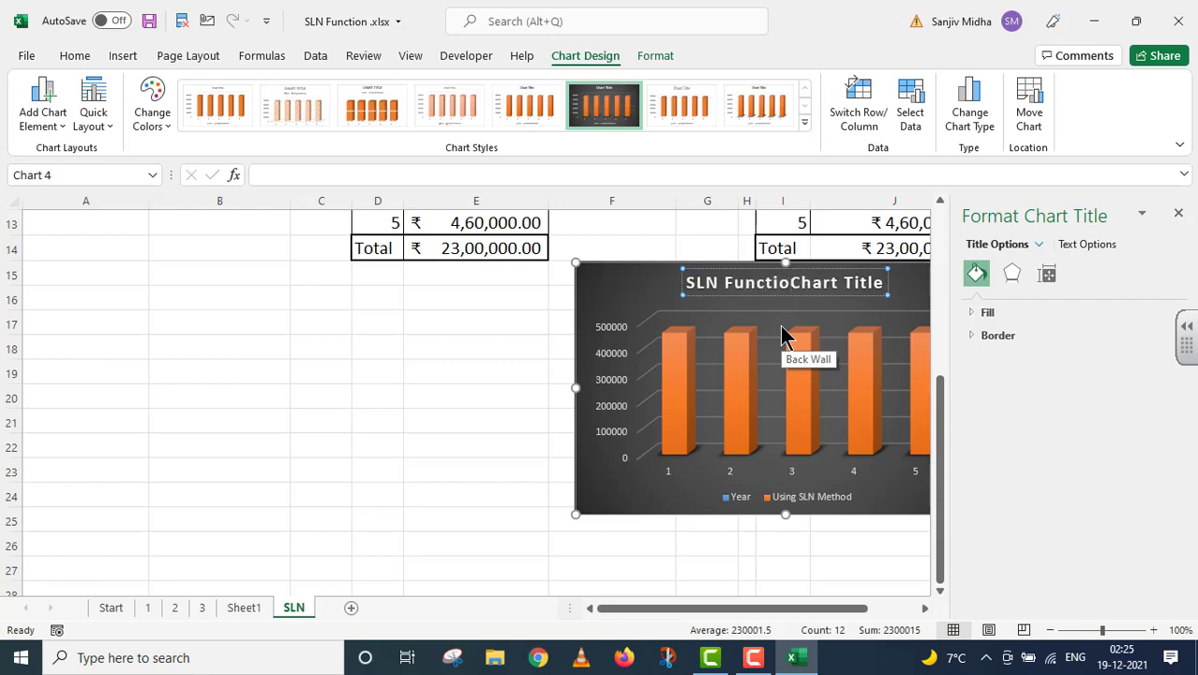
{"action": "key", "text": "Delete"}
{"action": "key", "text": "Delete"}
{"action": "key", "text": "Delete"}
{"action": "key", "text": "Delete"}
{"action": "key", "text": "Delete"}
{"action": "key", "text": "Delete"}
{"action": "key", "text": "Delete"}
{"action": "key", "text": "Delete"}
{"action": "key", "text": "Delete"}
{"action": "key", "text": "Delete"}
{"action": "key", "text": "Delete"}
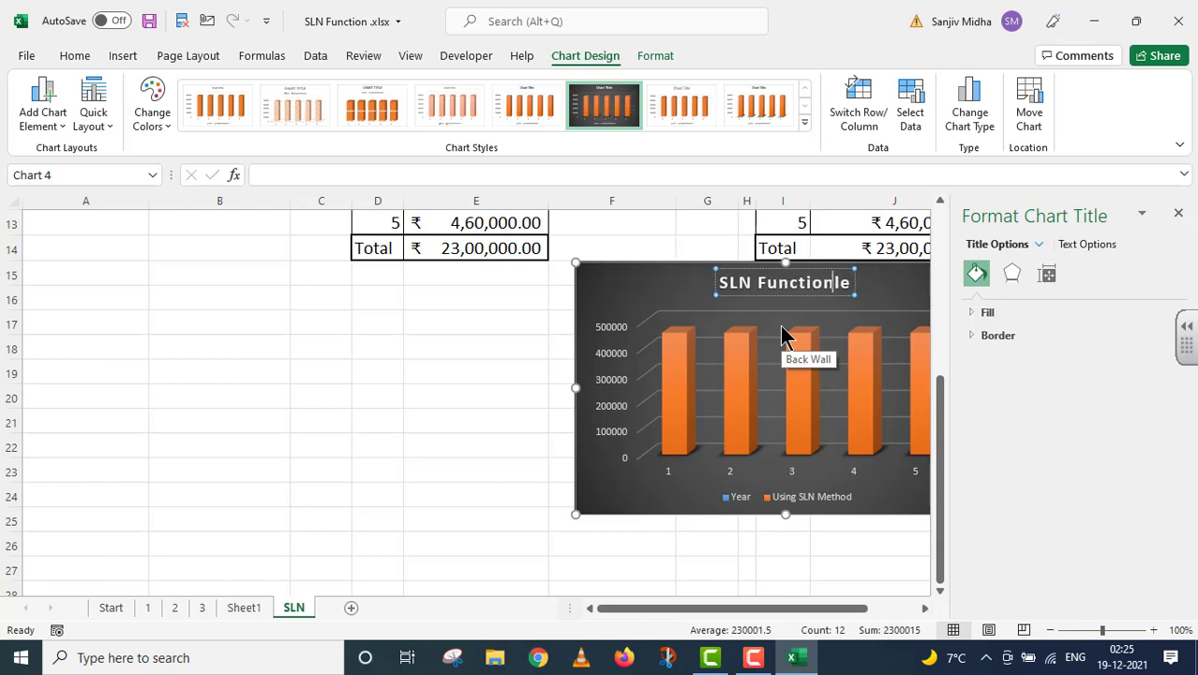
{"action": "left_click", "coordinate": [1178, 213]}
Step: Zoom the sheet out to 80% and move the chart up beside the SLN table, below the Function Used formula
{"action": "scroll", "coordinate": [896, 310], "scroll_direction": "up", "scroll_amount": 2}
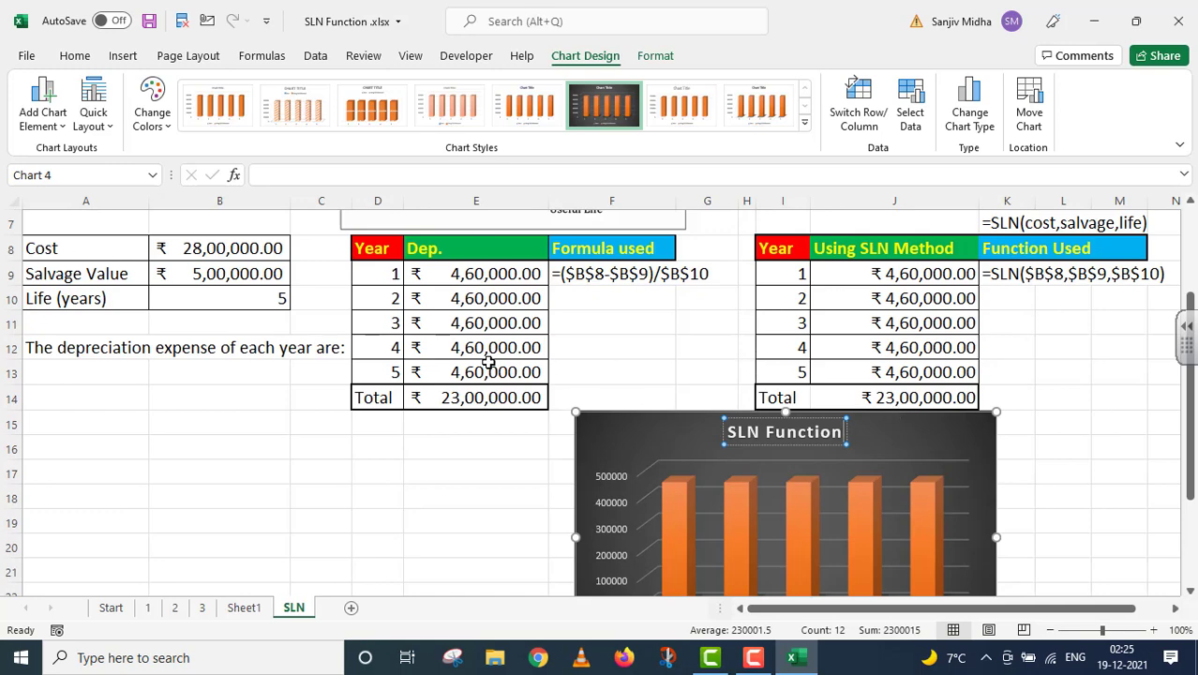
{"action": "scroll", "coordinate": [571, 318], "scroll_direction": "down", "scroll_amount": 1}
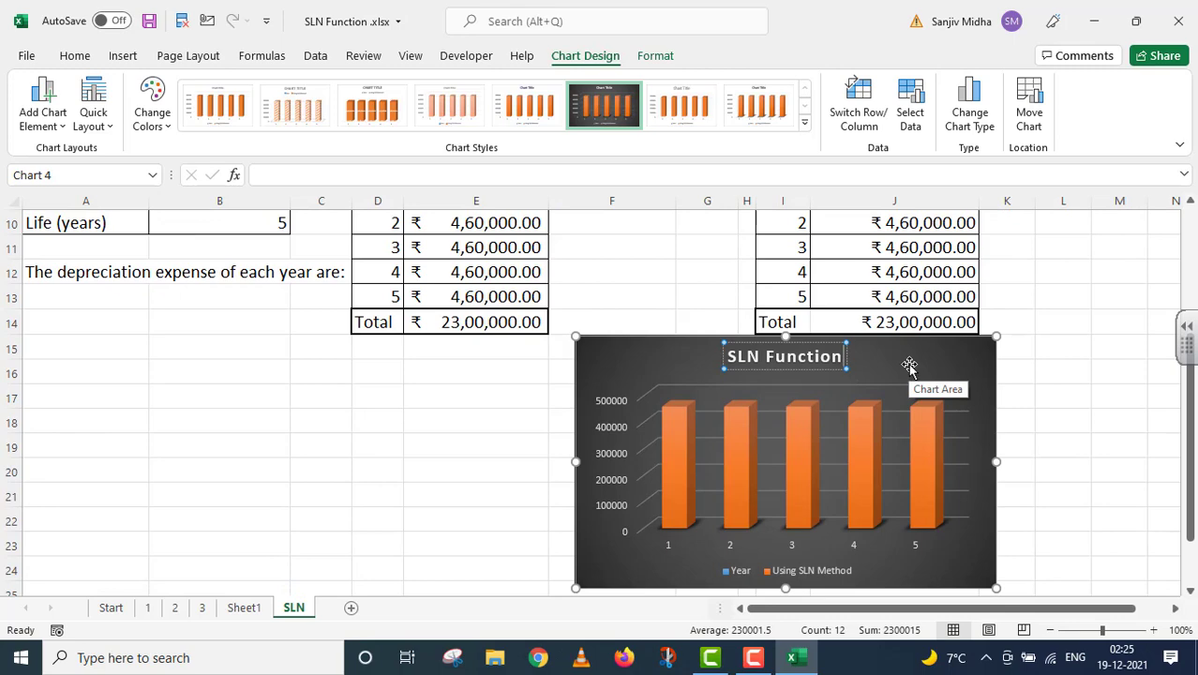
{"action": "scroll", "coordinate": [909, 366], "scroll_direction": "up", "scroll_amount": 1}
{"action": "scroll", "coordinate": [909, 365], "scroll_direction": "down", "scroll_amount": 1}
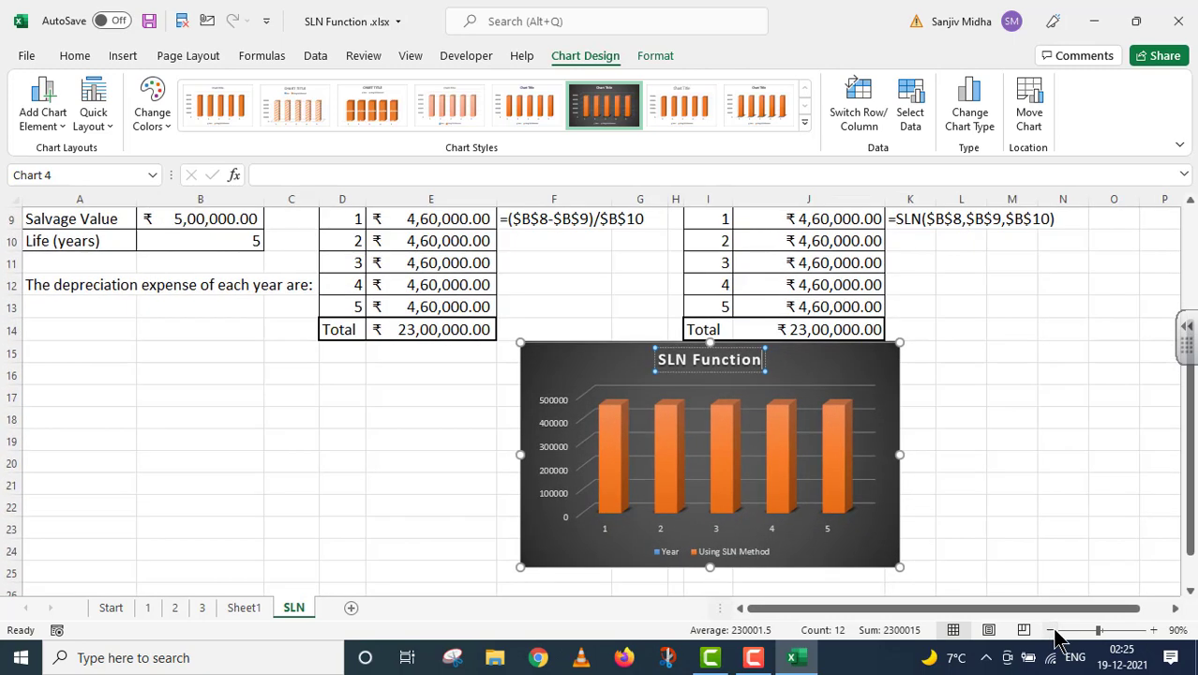
{"action": "scroll", "coordinate": [1026, 523], "scroll_direction": "up", "scroll_amount": 2}
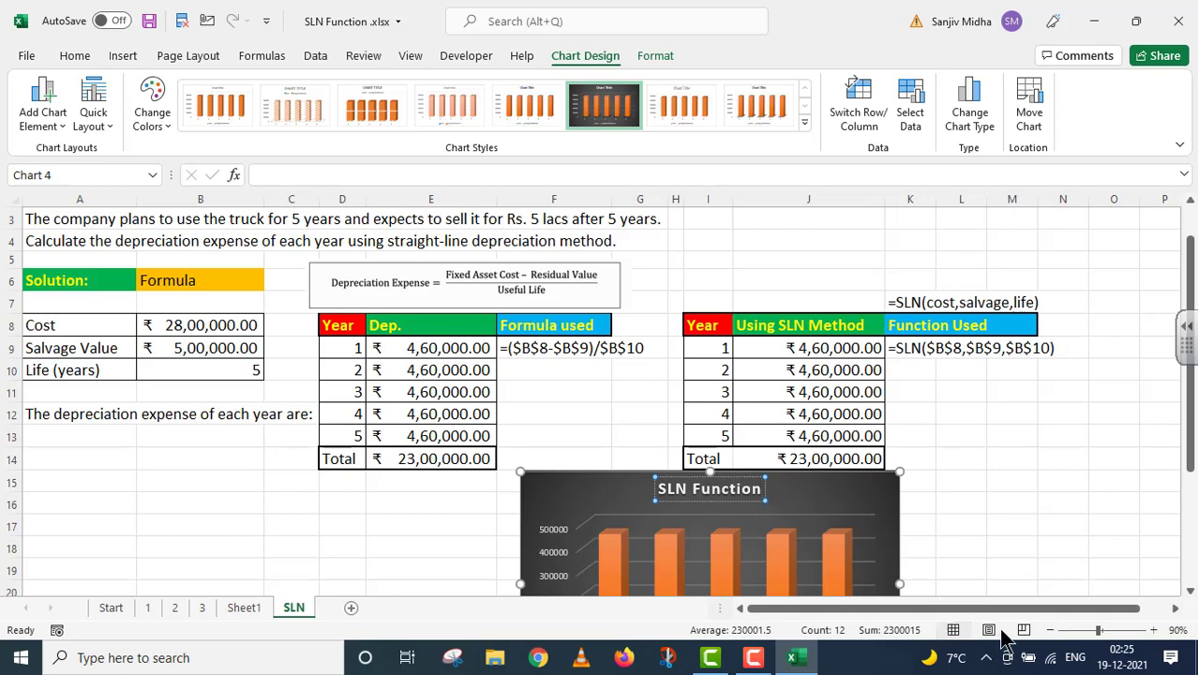
{"action": "left_click", "coordinate": [1050, 630]}
{"action": "scroll", "coordinate": [862, 478], "scroll_direction": "up", "scroll_amount": 2}
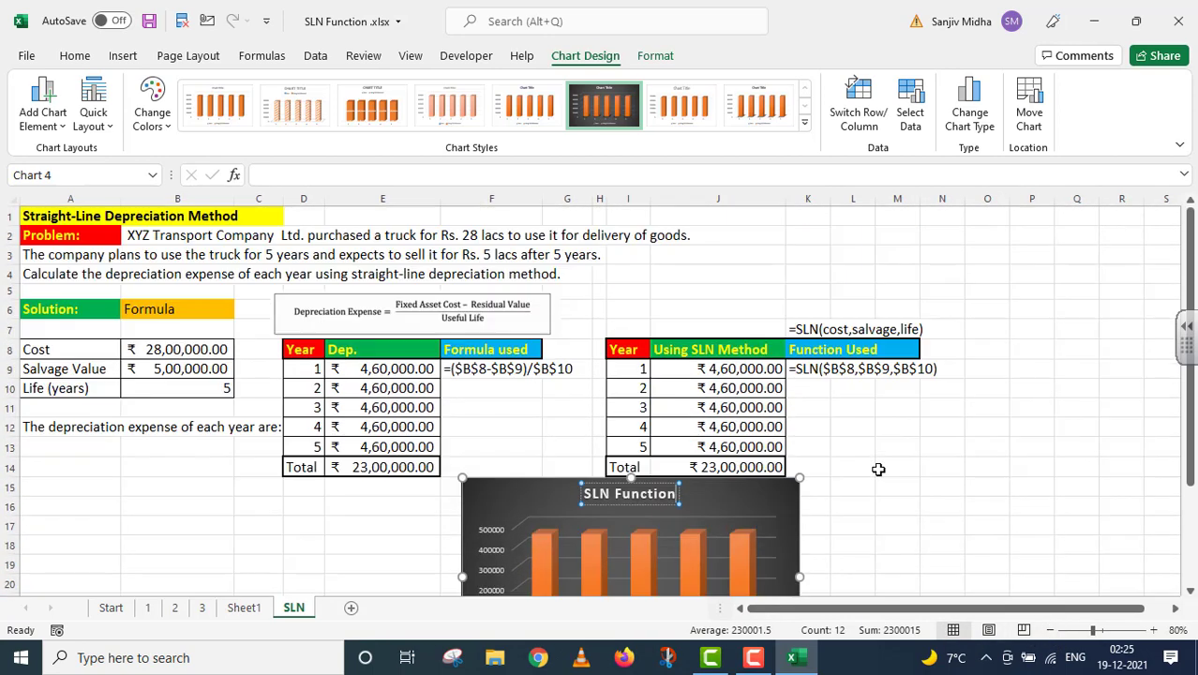
{"action": "left_click_drag", "start_coordinate": [731, 483], "coordinate": [1065, 380]}
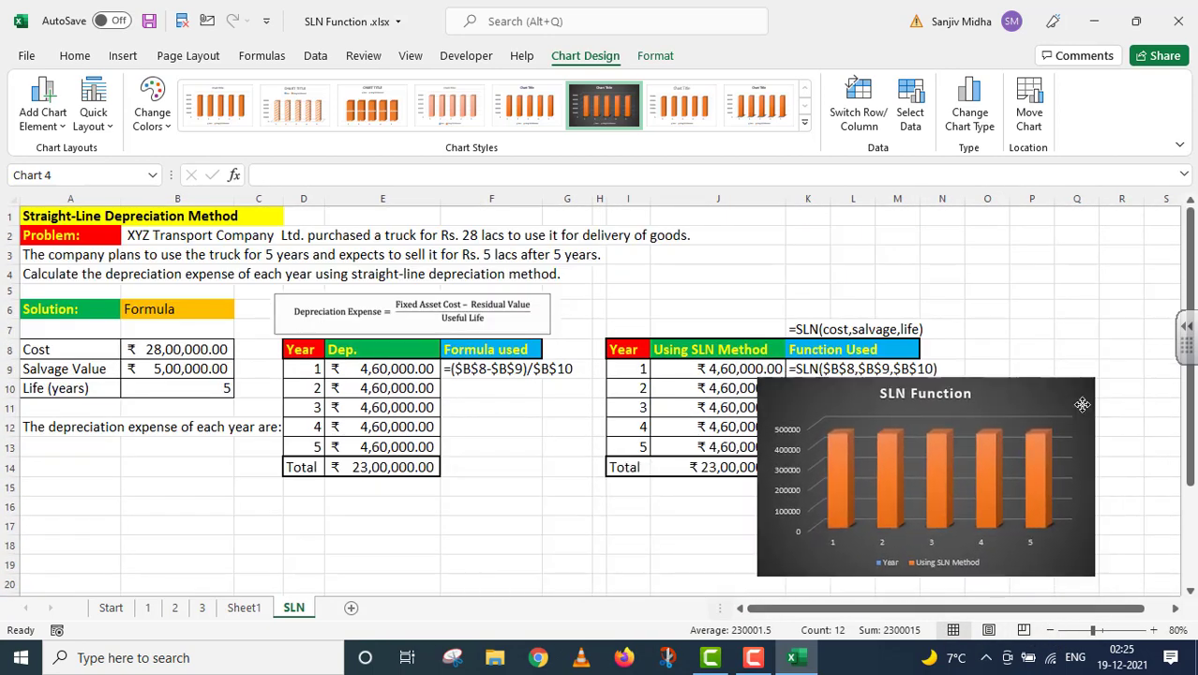